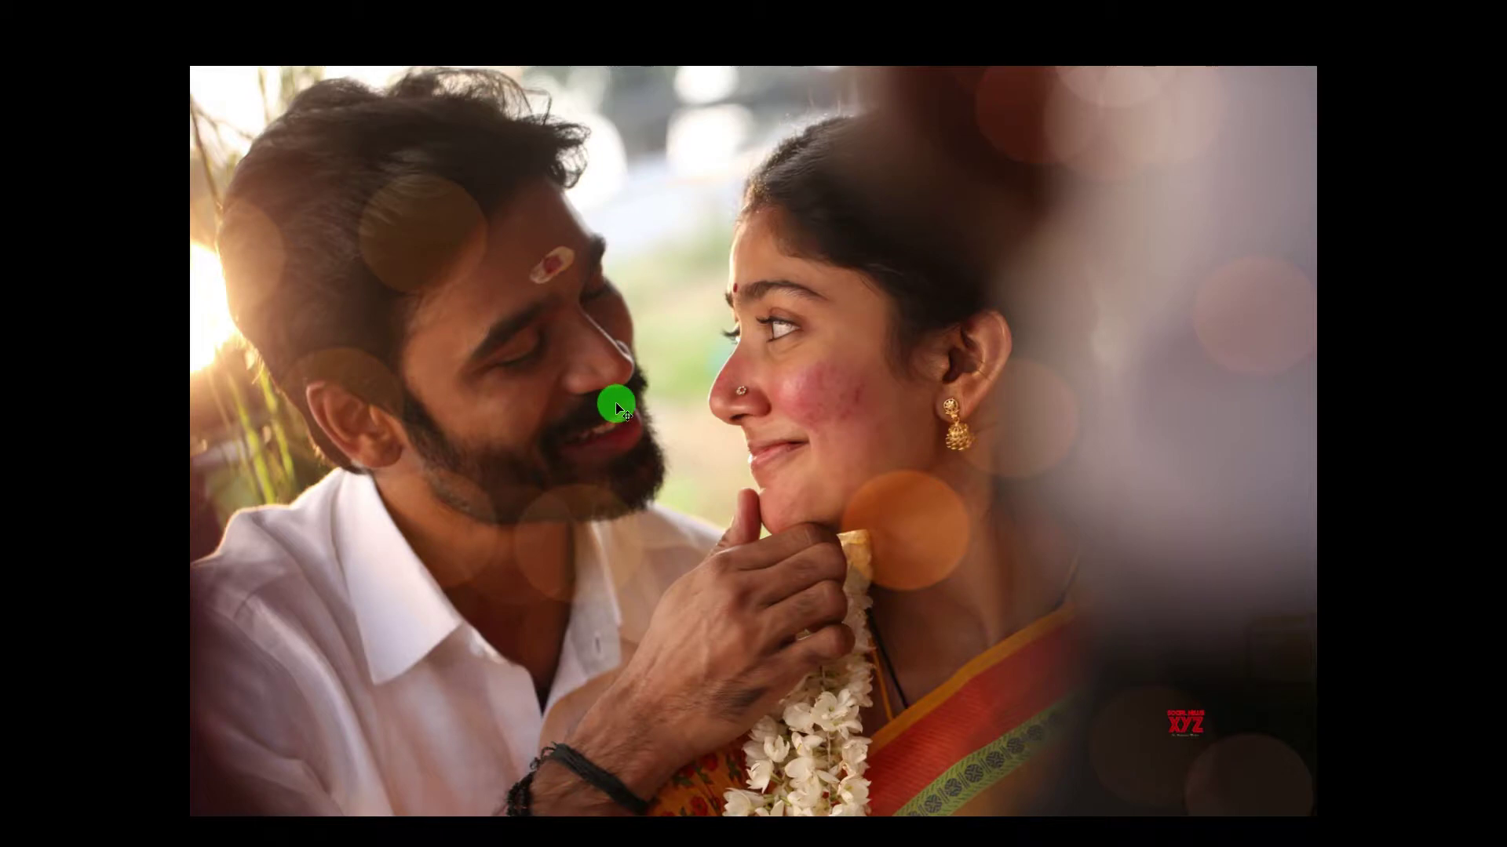
Step: Compare the portrait with and without Background copy and Layer 1, then close the document
key("shift+Tab")
left_click(1248, 135)
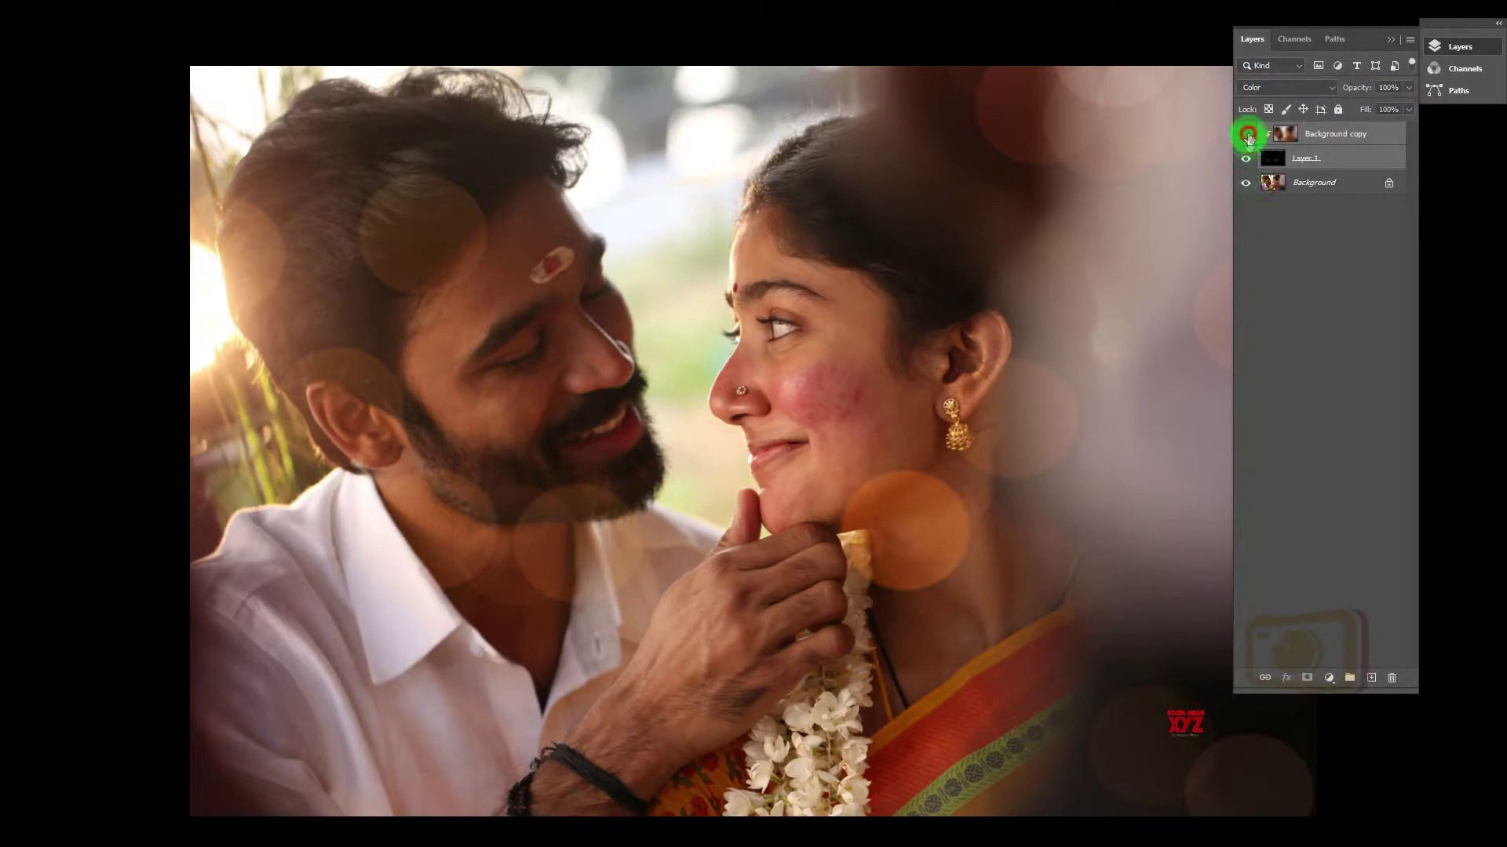
left_click(1246, 159)
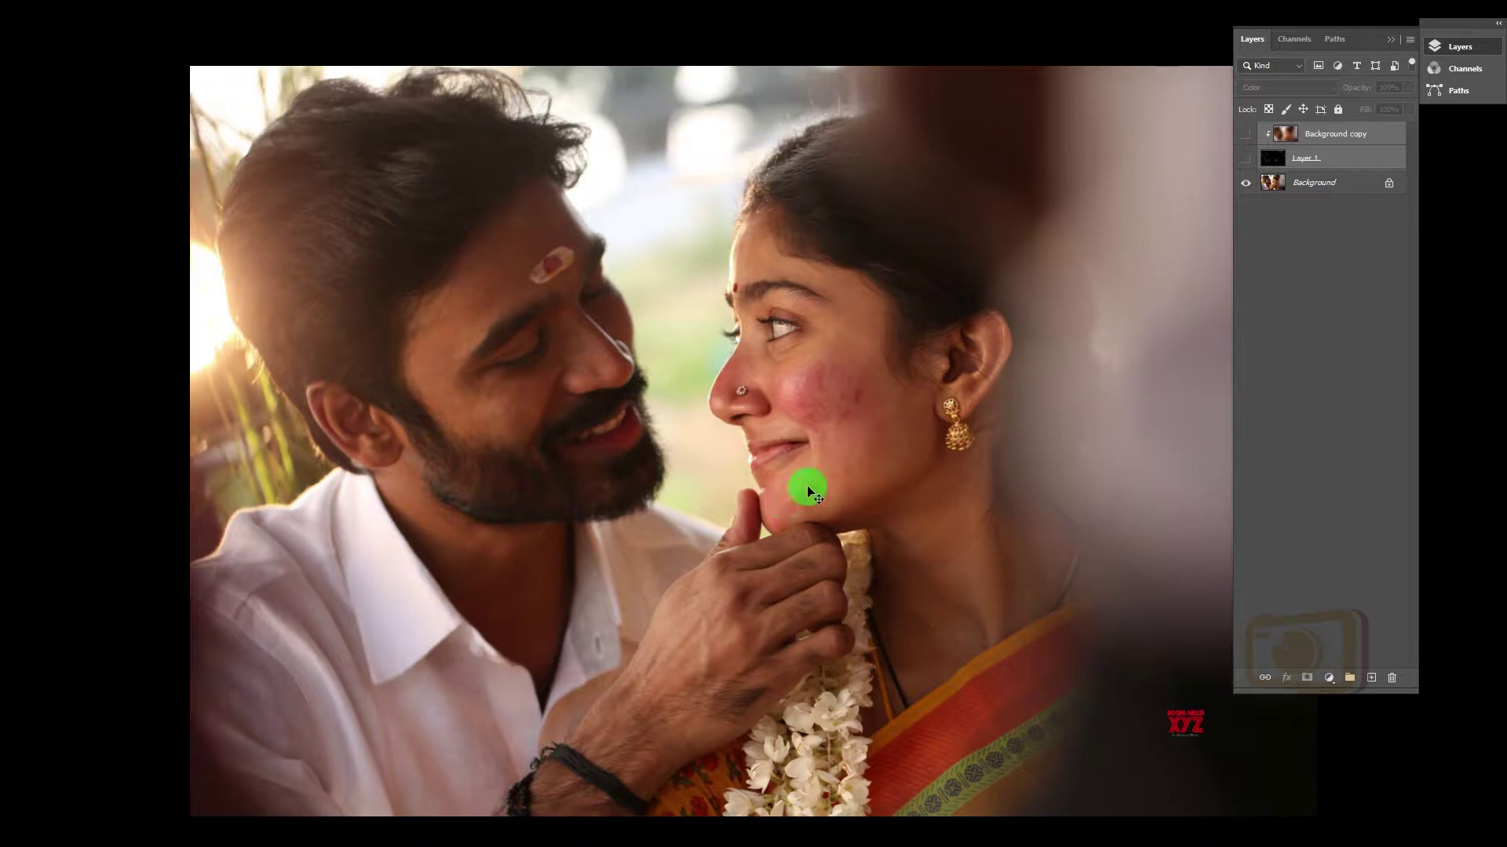
left_click(1246, 159)
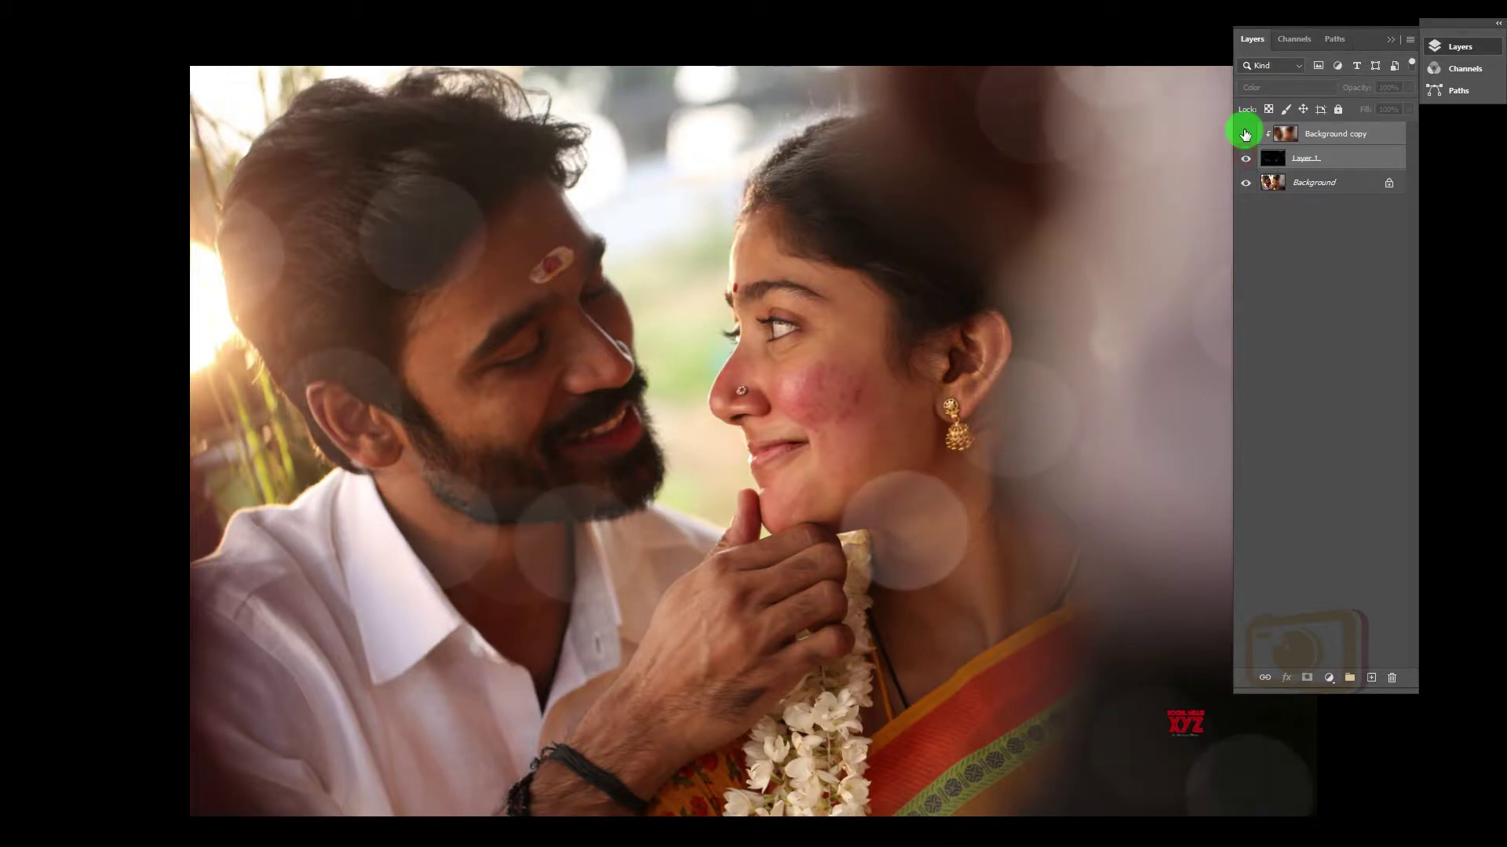
left_click(1244, 133)
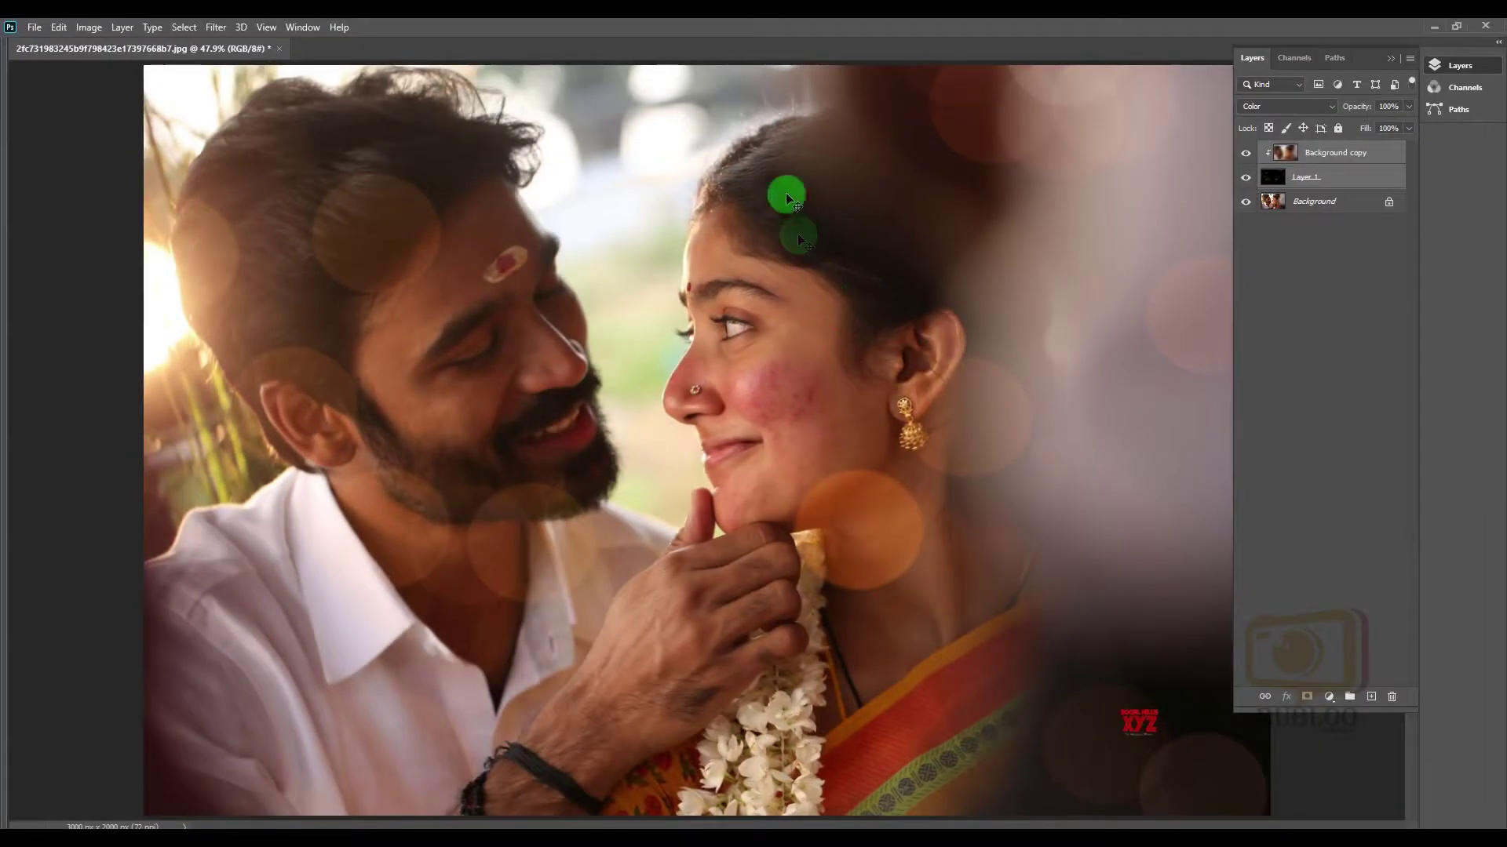
left_click(280, 50)
Step: Discard the changes and reopen the first couple photo from the Sample folder
left_click(755, 336)
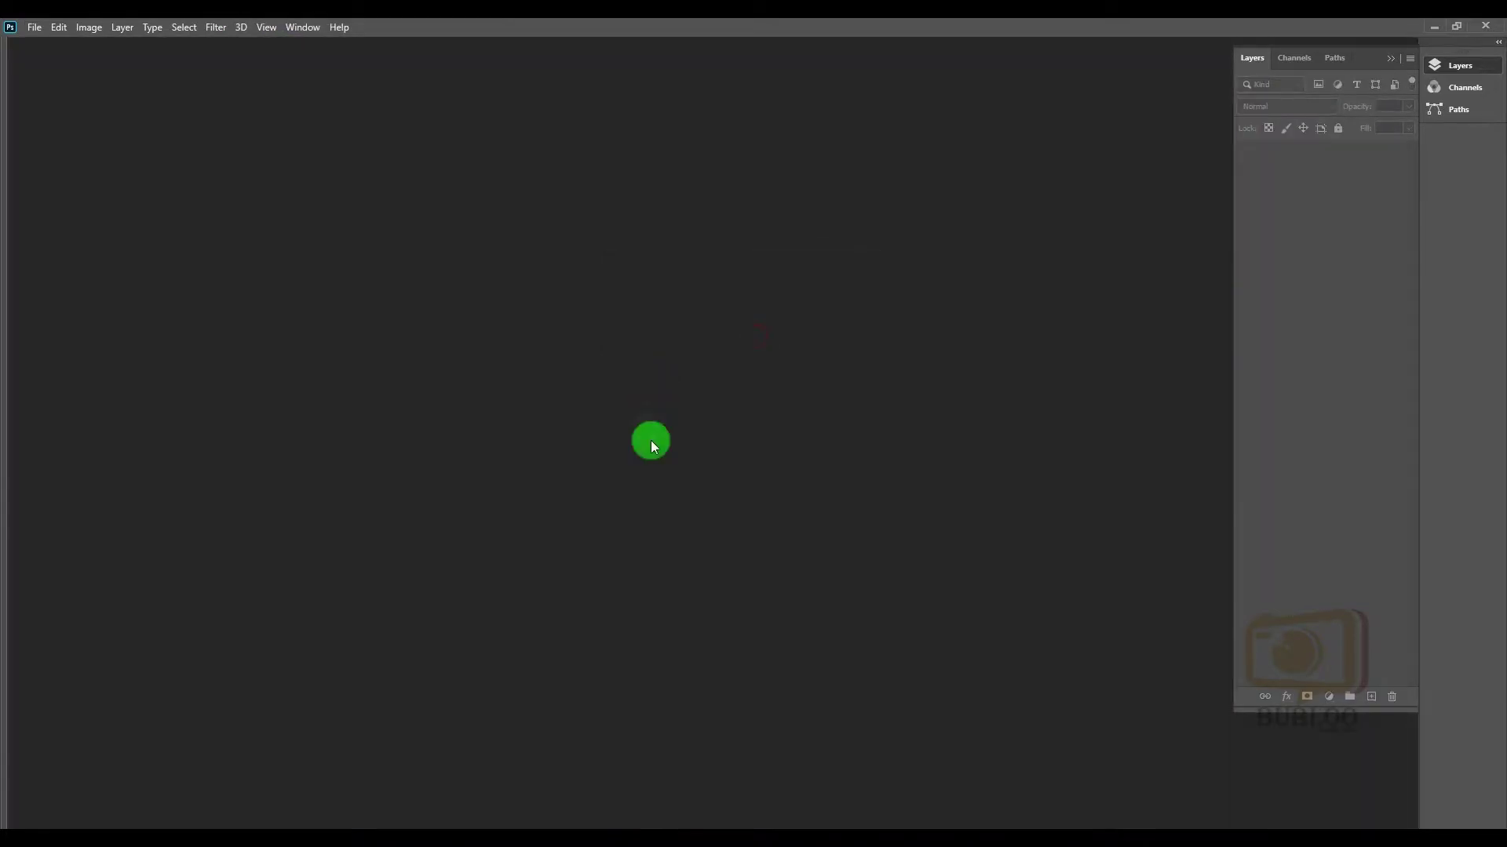
double_click(661, 422)
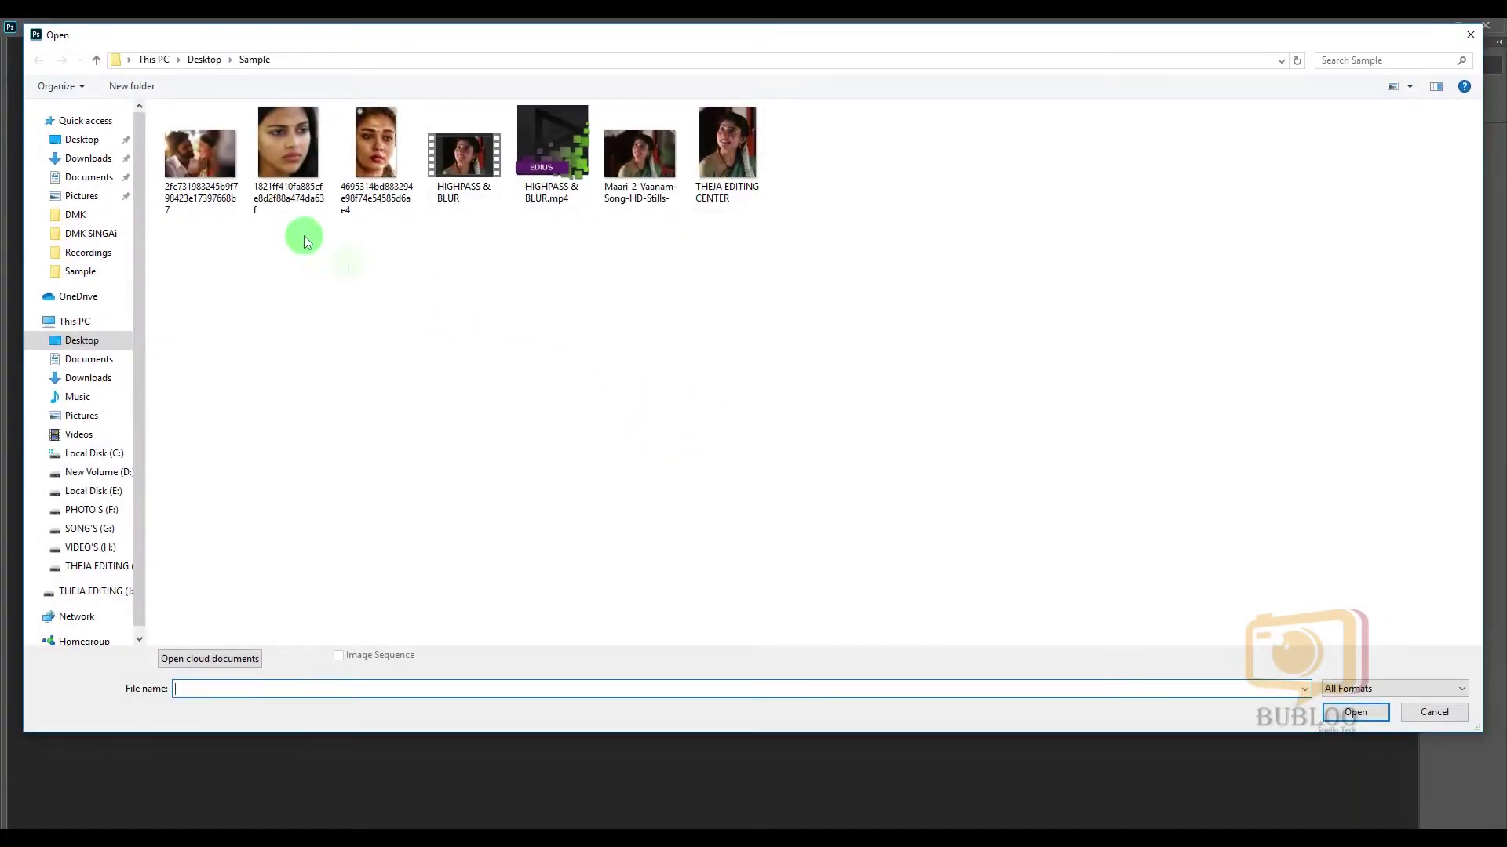
left_click(213, 164)
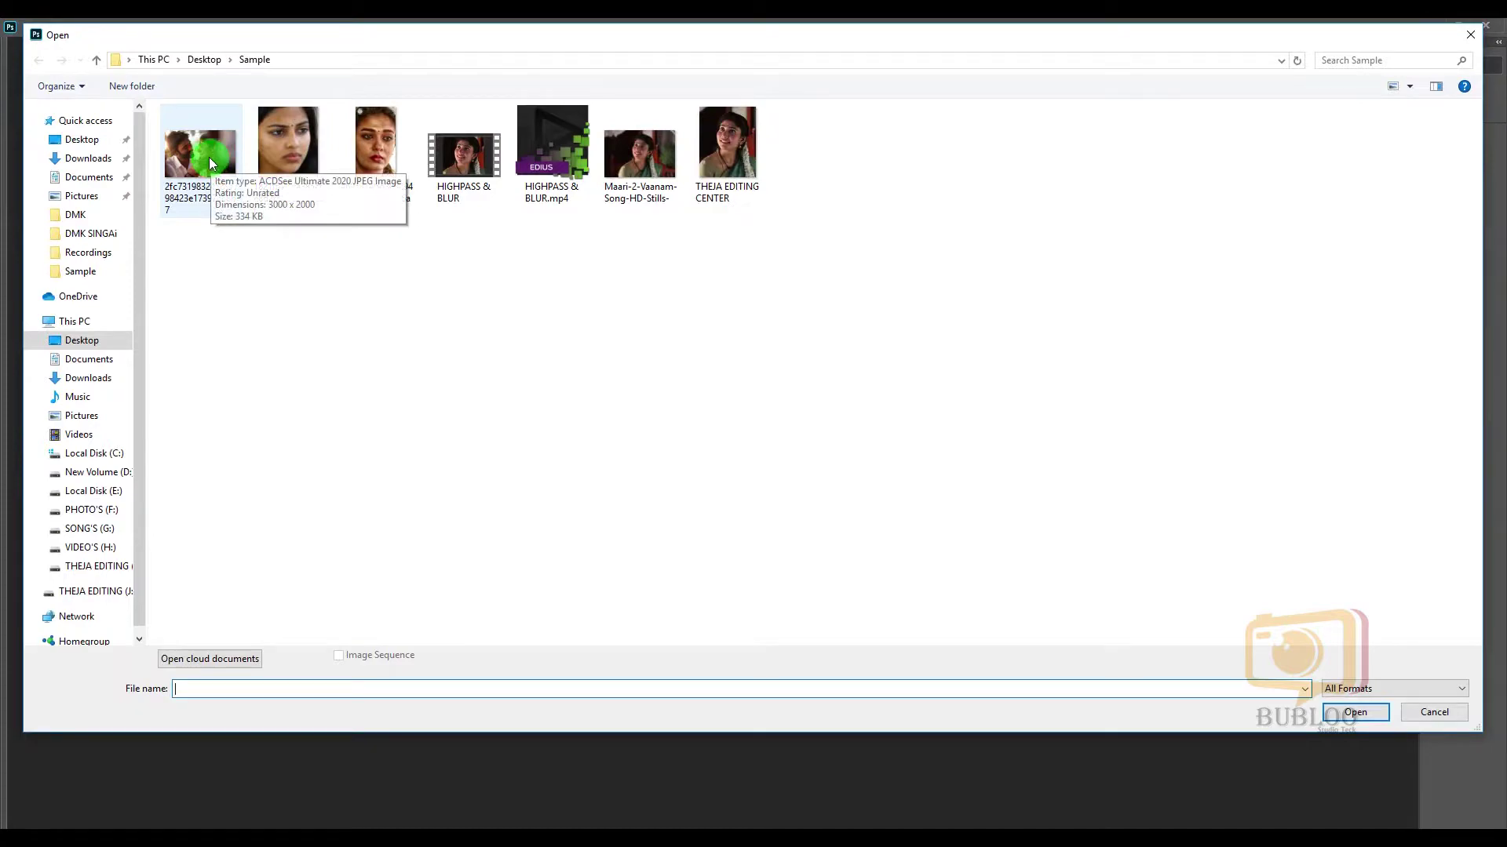
double_click(211, 164)
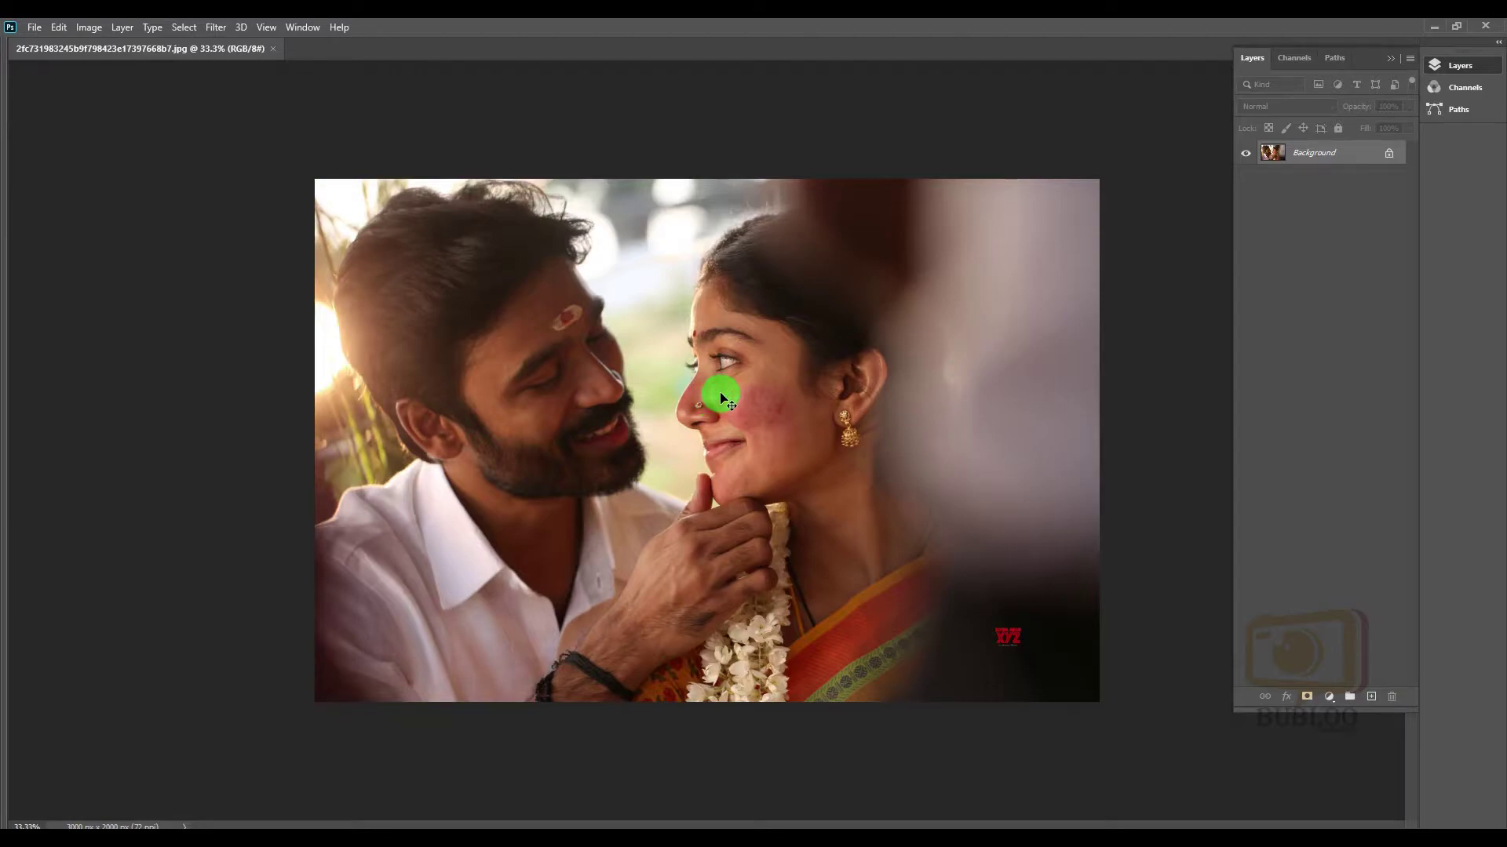
Step: Add an empty Layer 1 with Ctrl+Shift+N and reset colours to default black and white
key("ctrl+shift+n")
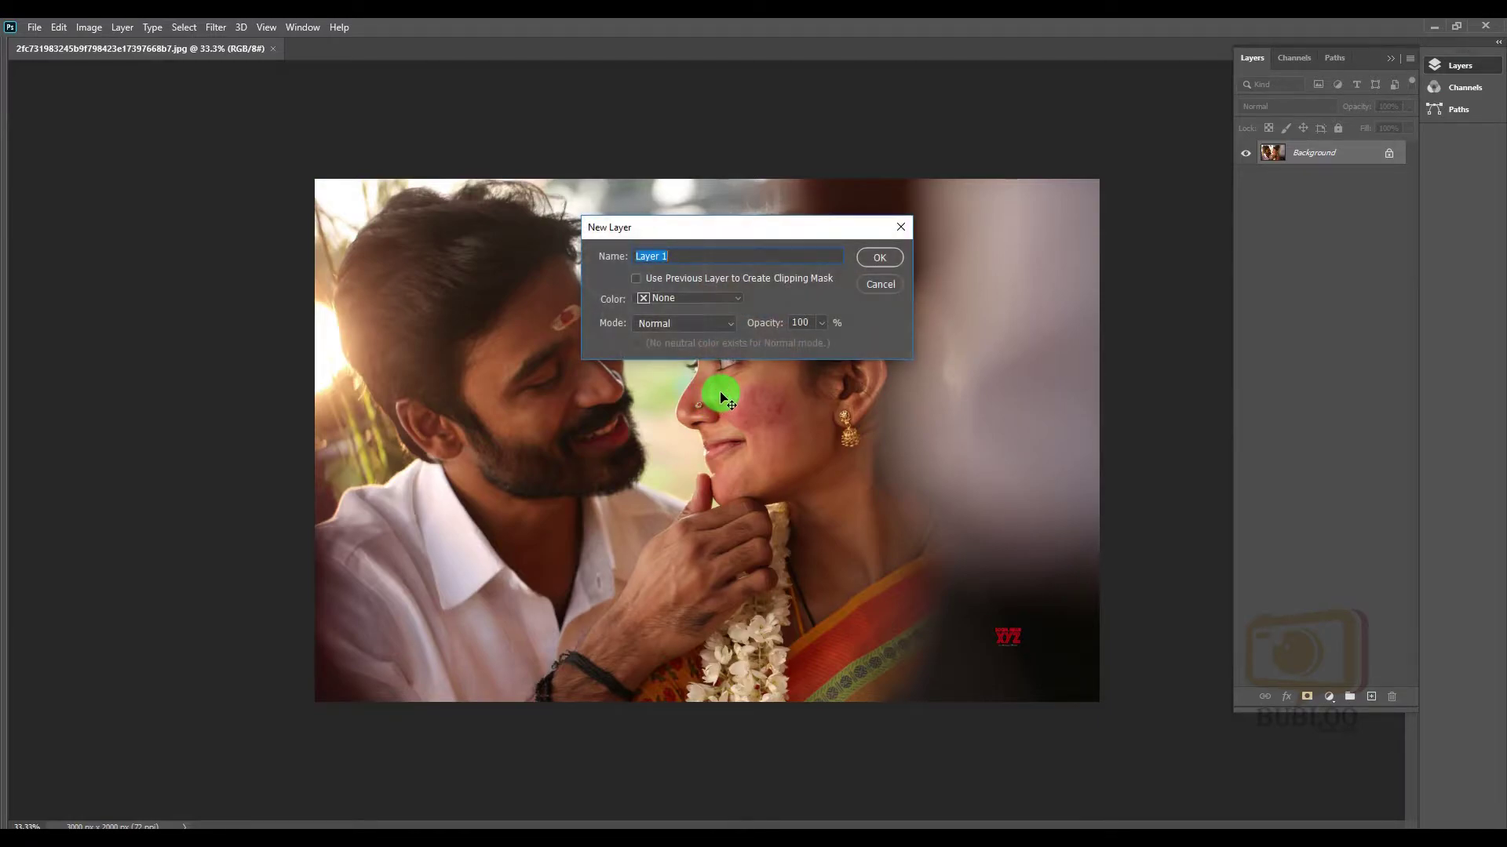
left_click(879, 259)
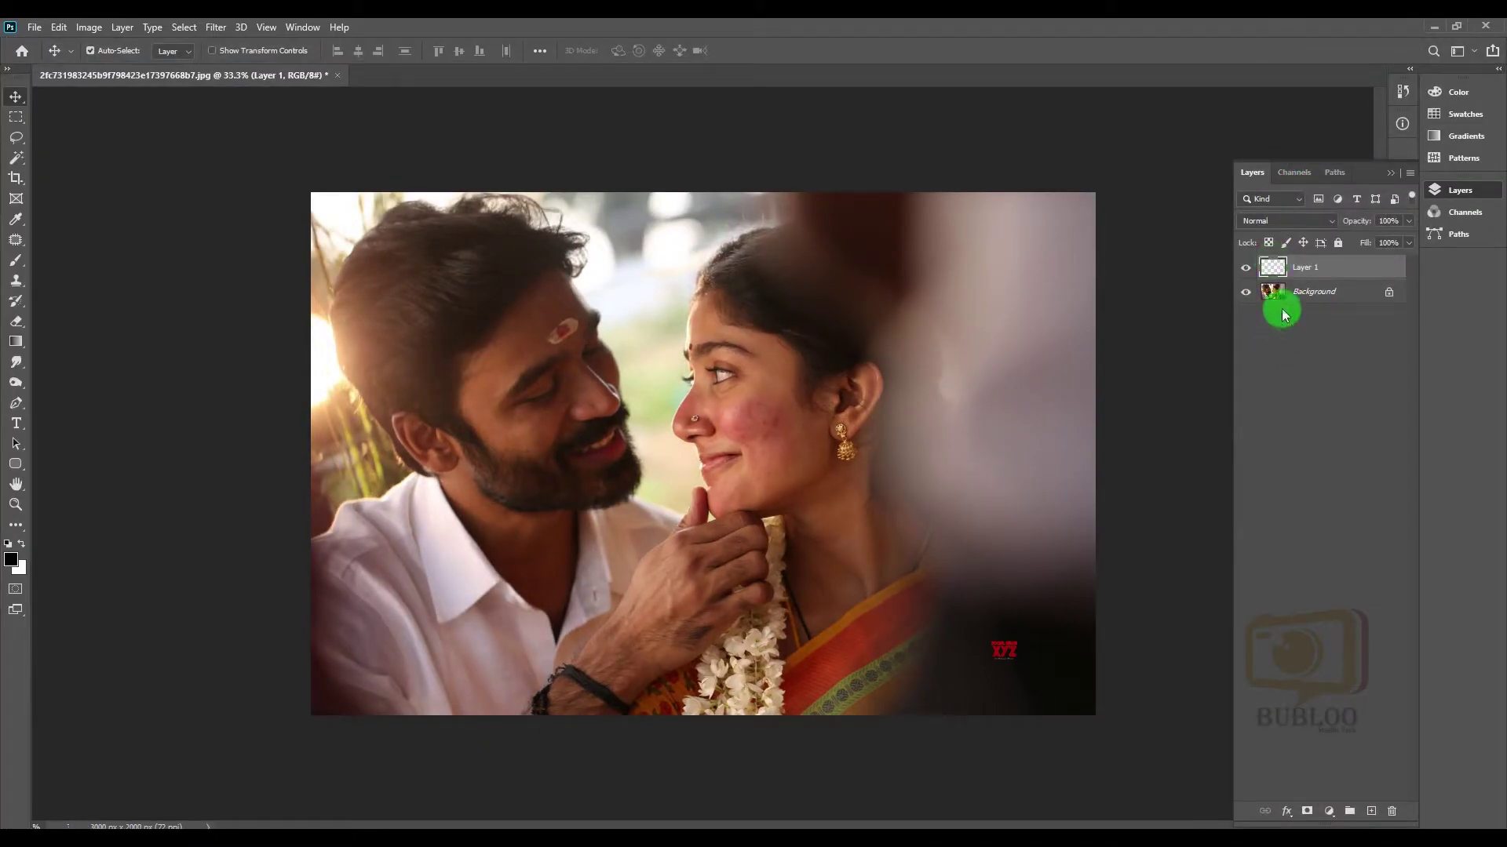
left_click(8, 544)
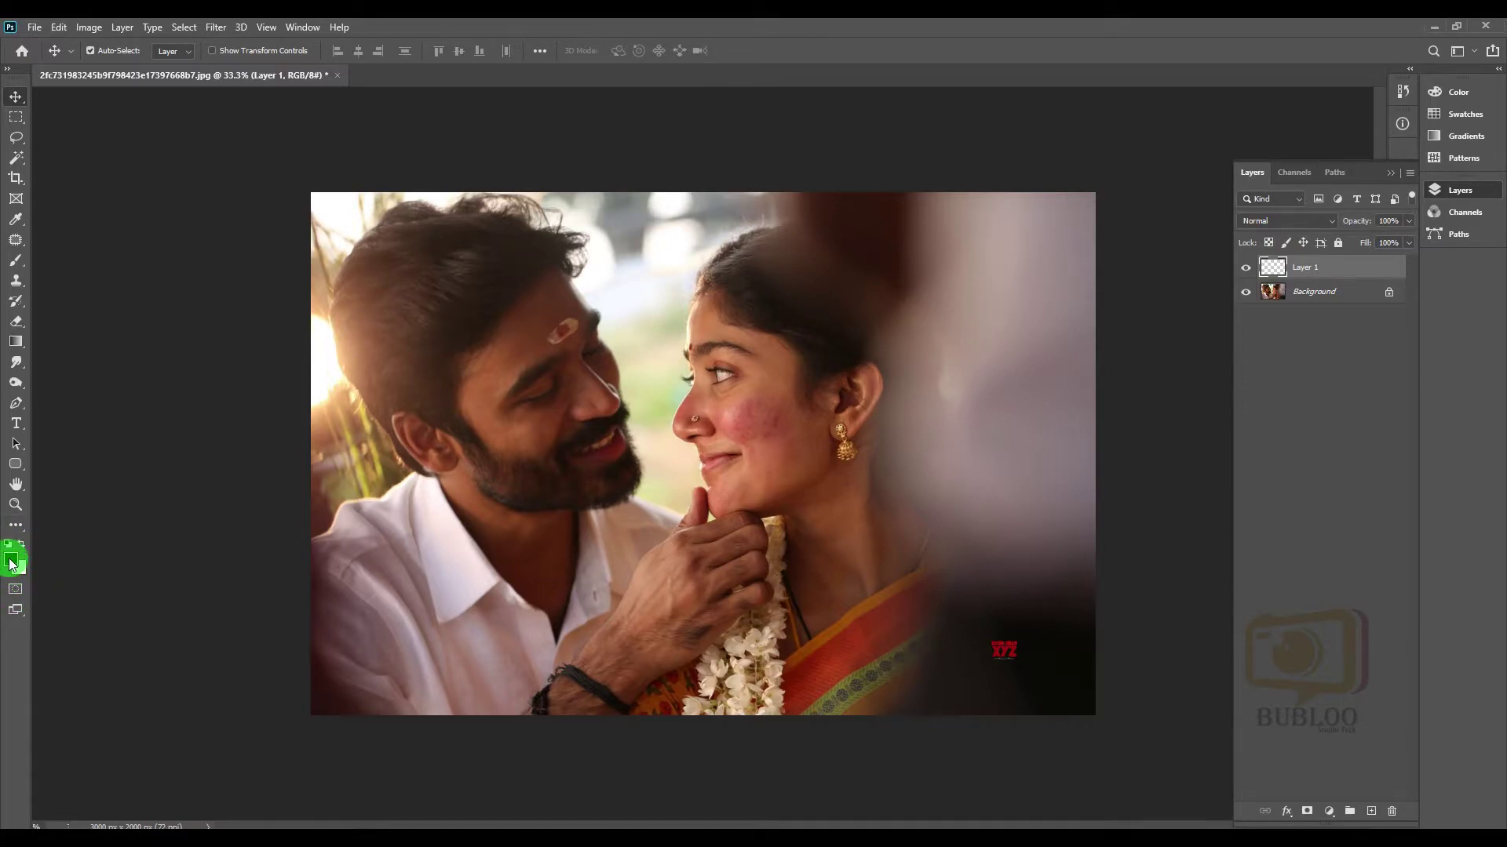
Step: Fill Layer 1 with black and add about 198.83% Gaussian colour noise
key("alt+BackSpace")
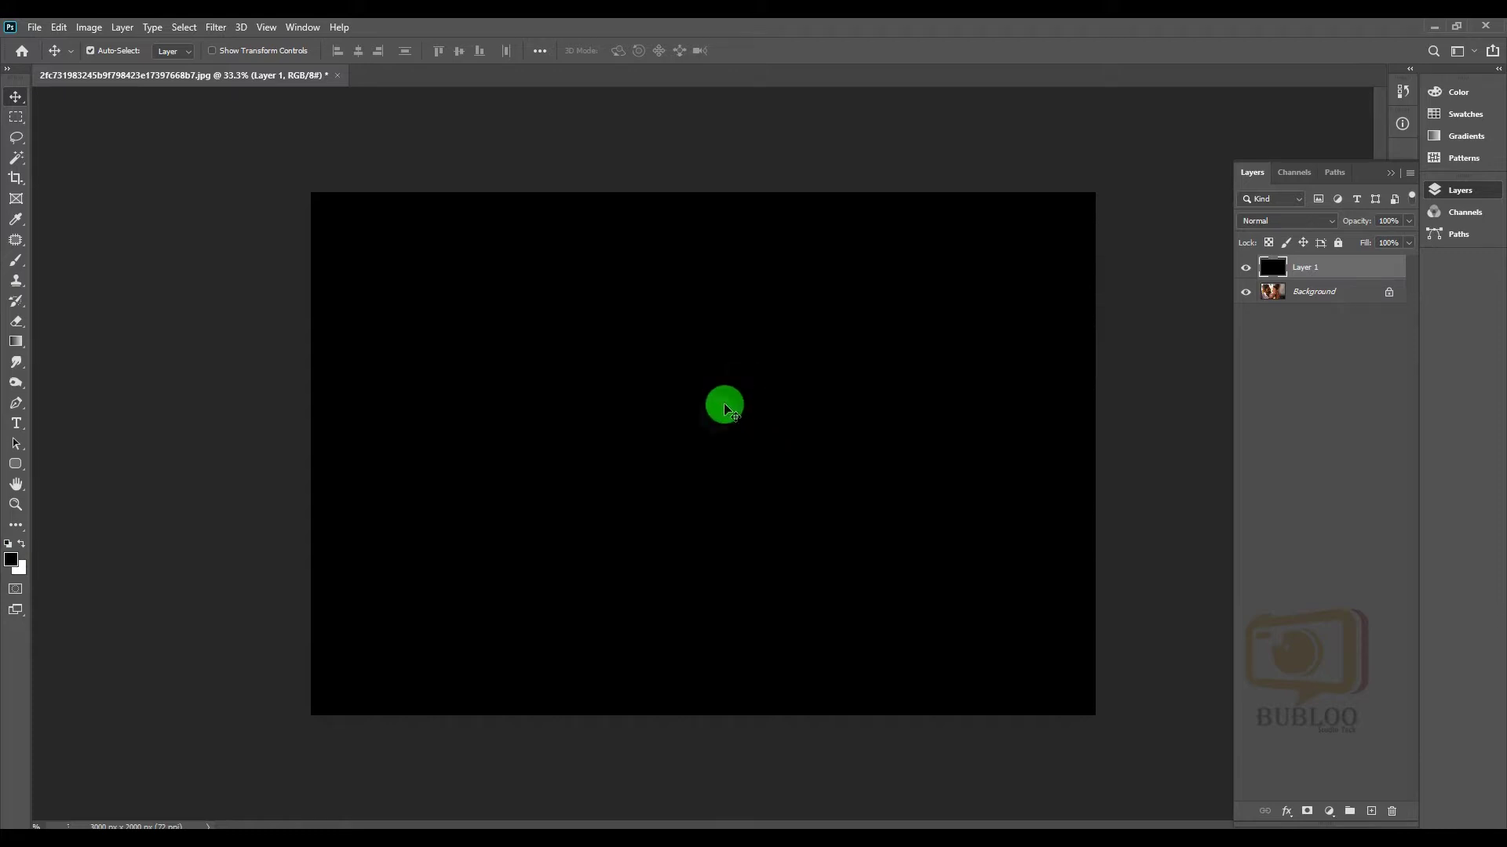
left_click(220, 31)
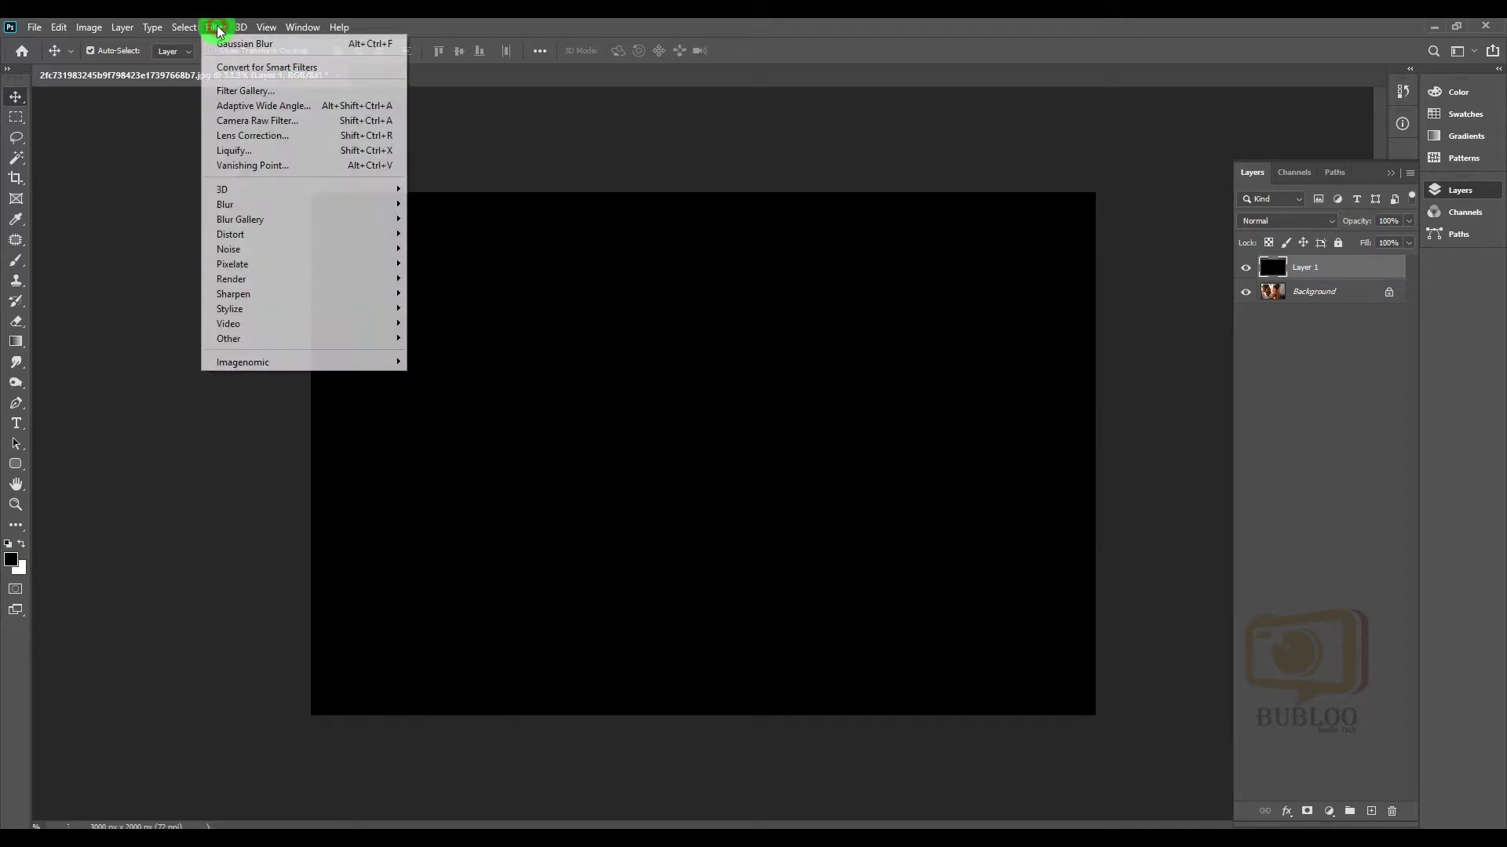
mouse_move(234, 252)
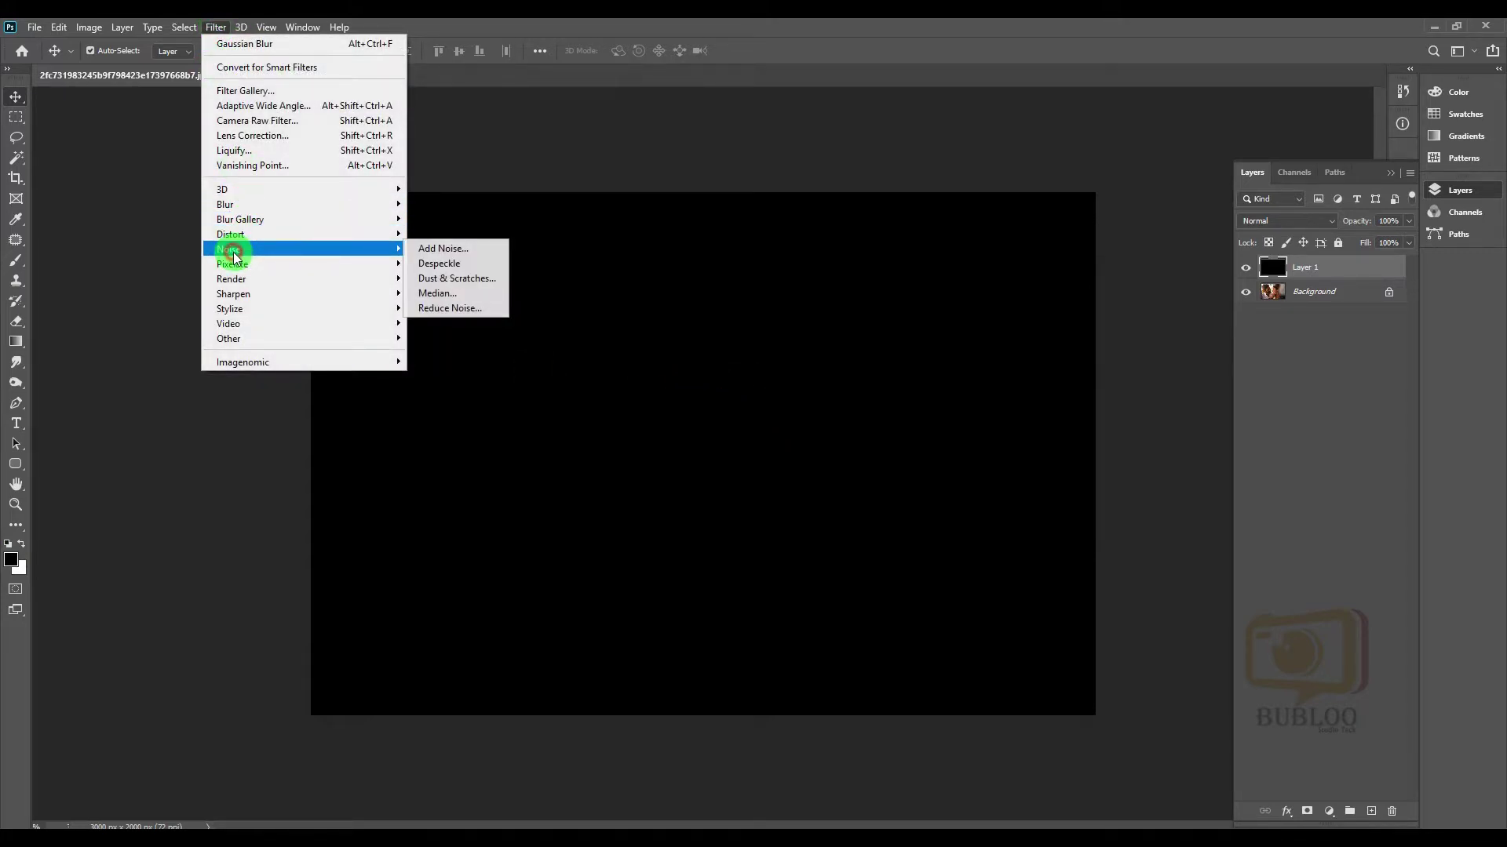
left_click(437, 248)
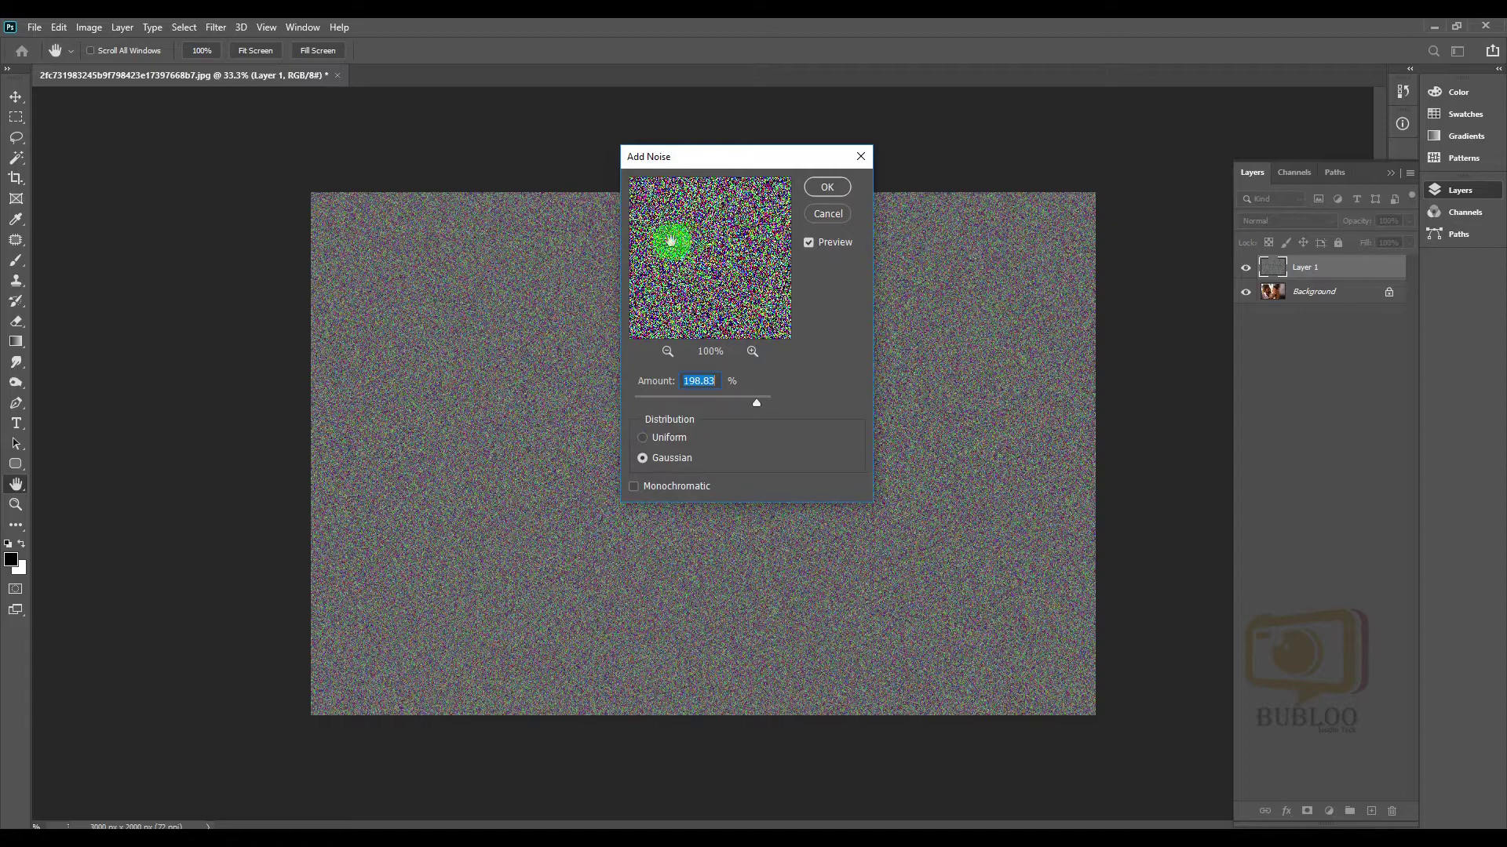
left_click(826, 192)
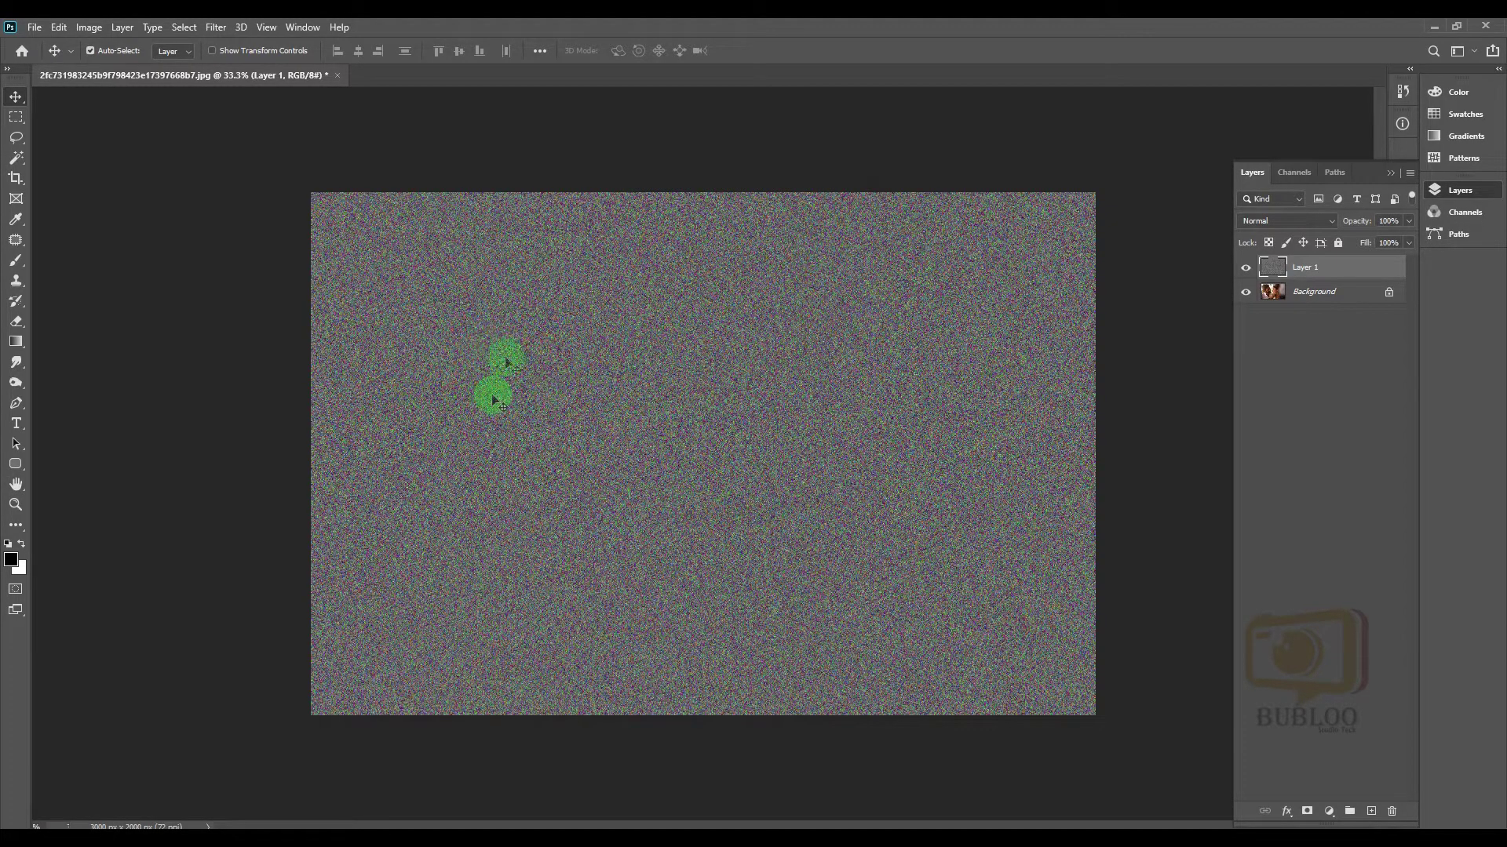
Step: Apply a Gaussian Blur with a 4.5-pixel radius to Layer 1's noise
left_click(213, 27)
mouse_move(252, 205)
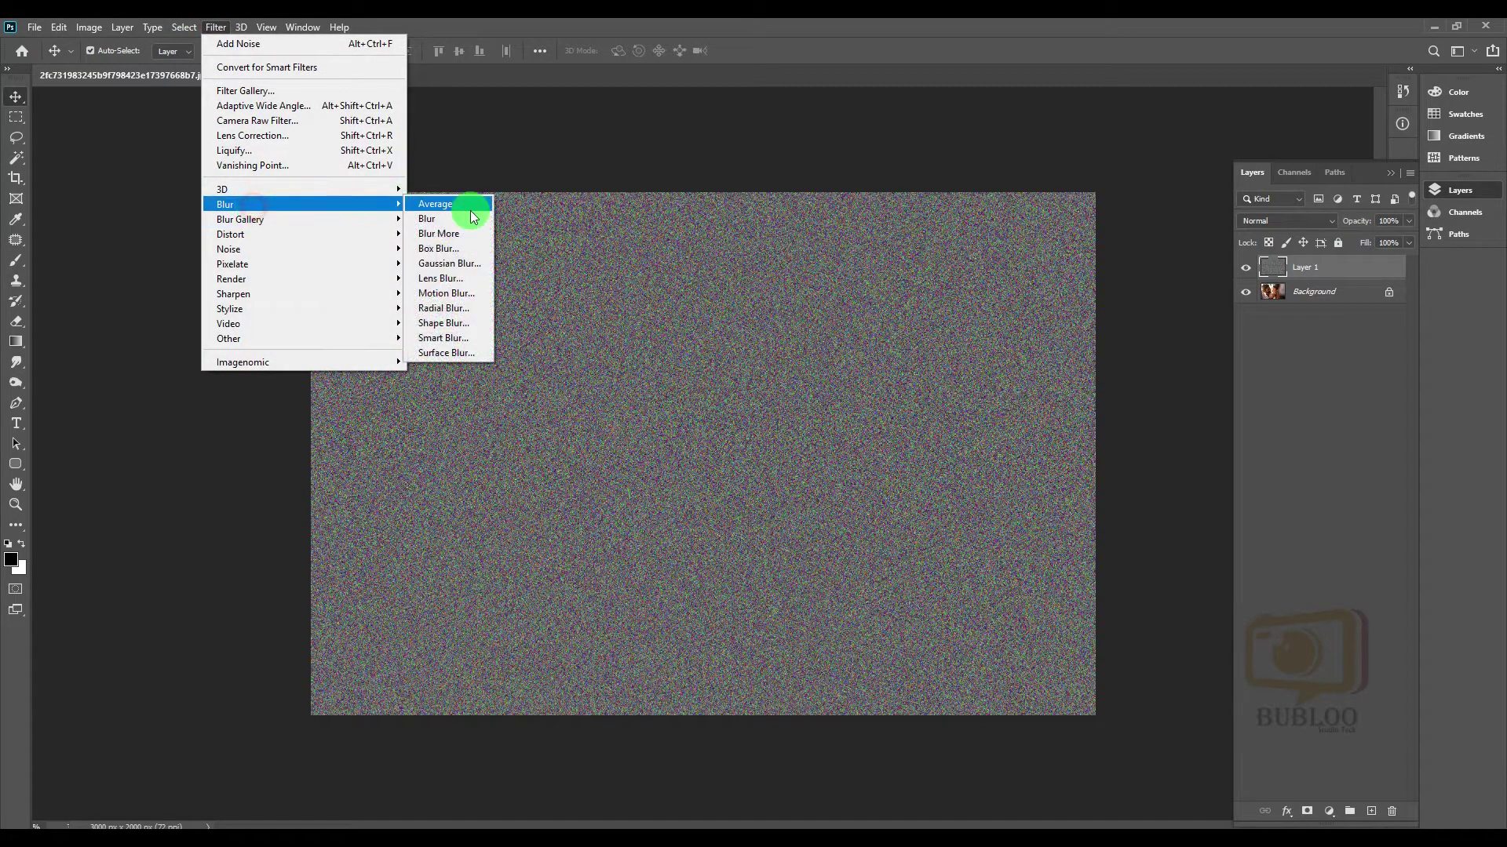
left_click(456, 266)
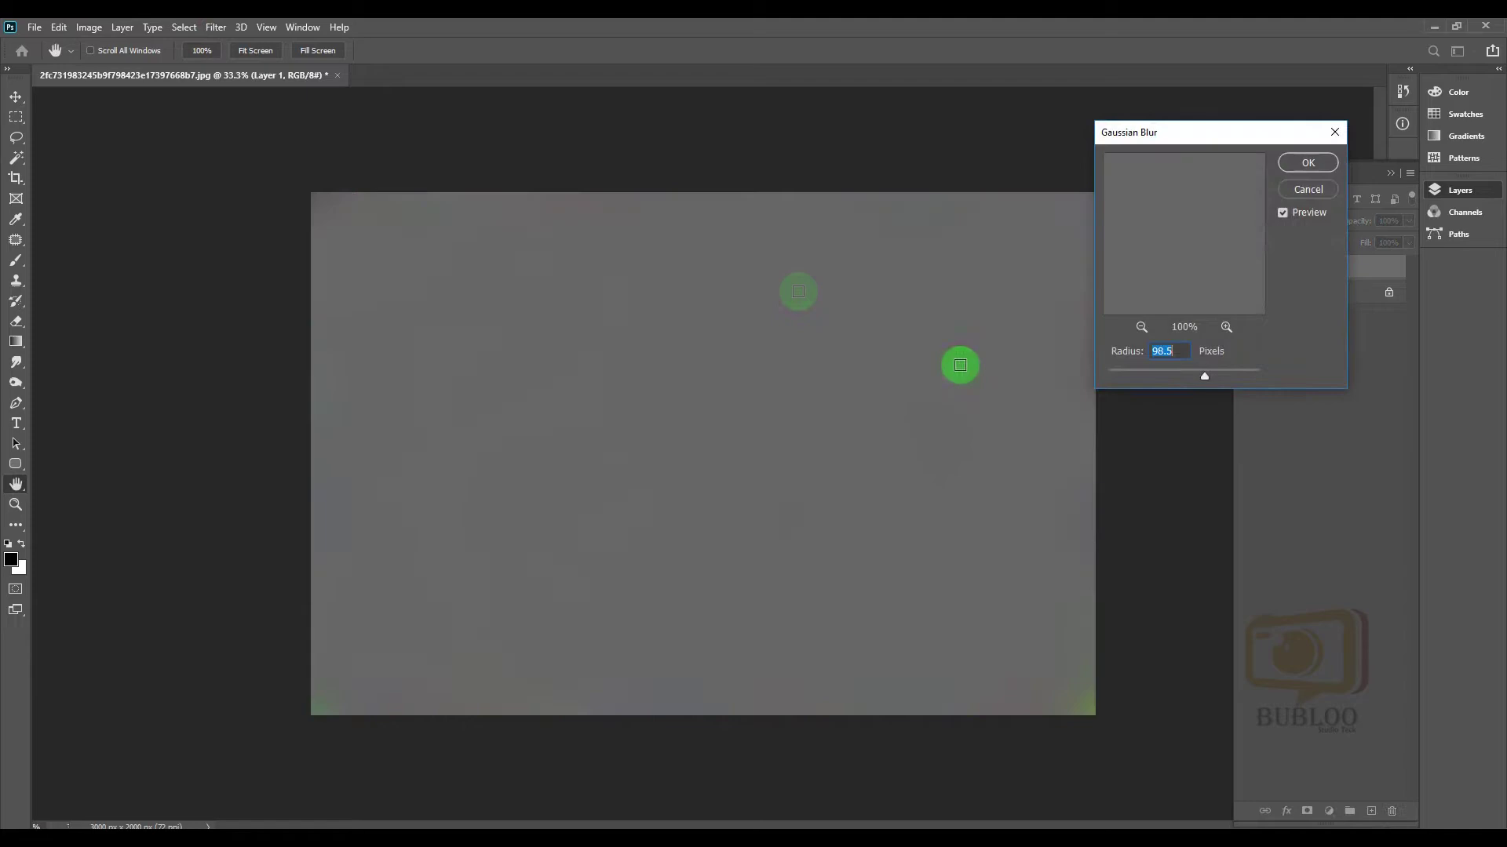
left_click_drag(1187, 374, 1139, 381)
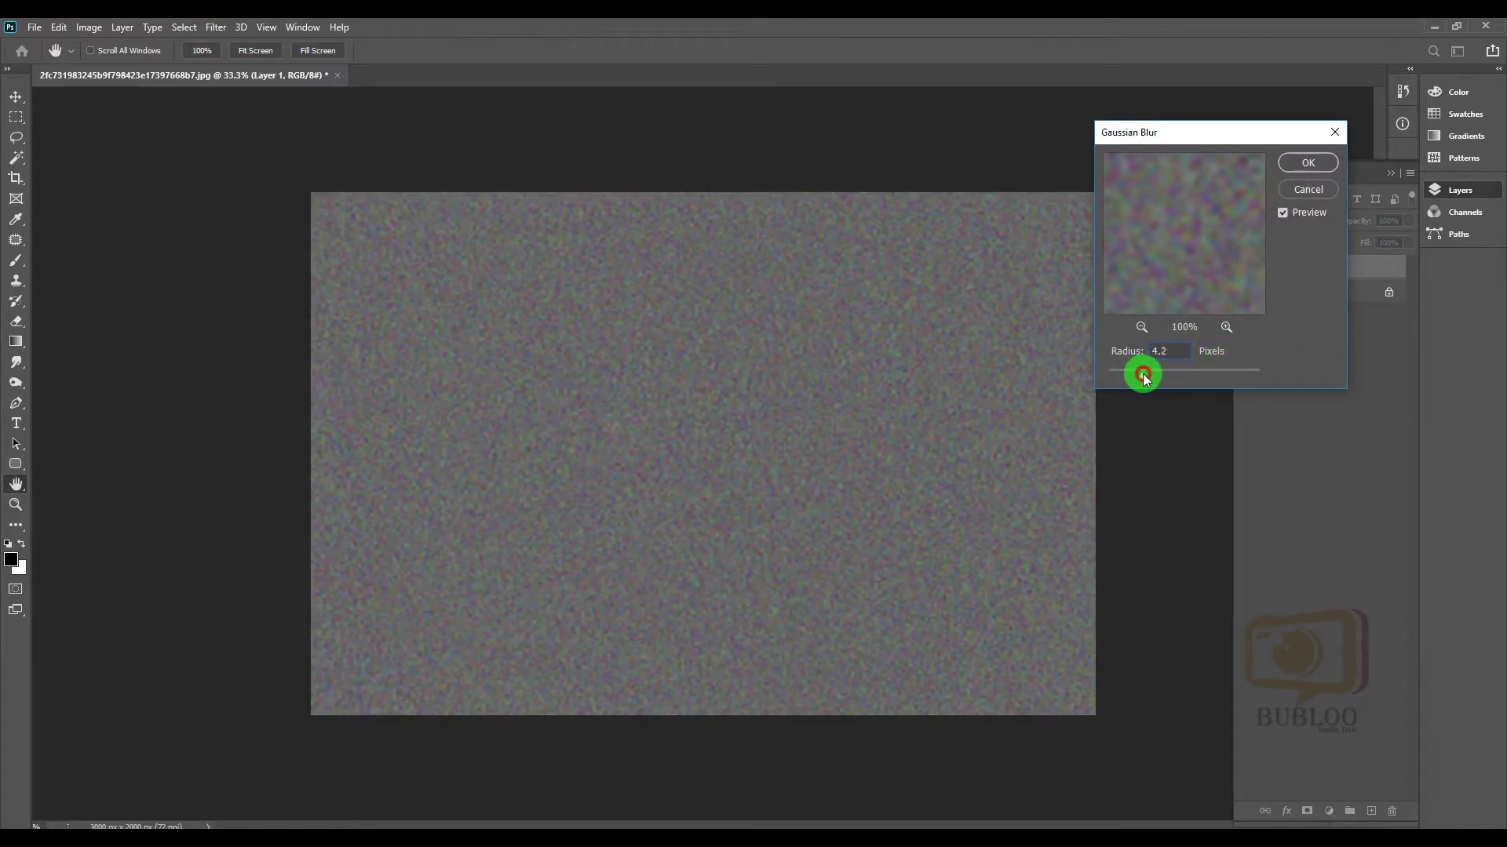
left_click_drag(1145, 376, 1144, 377)
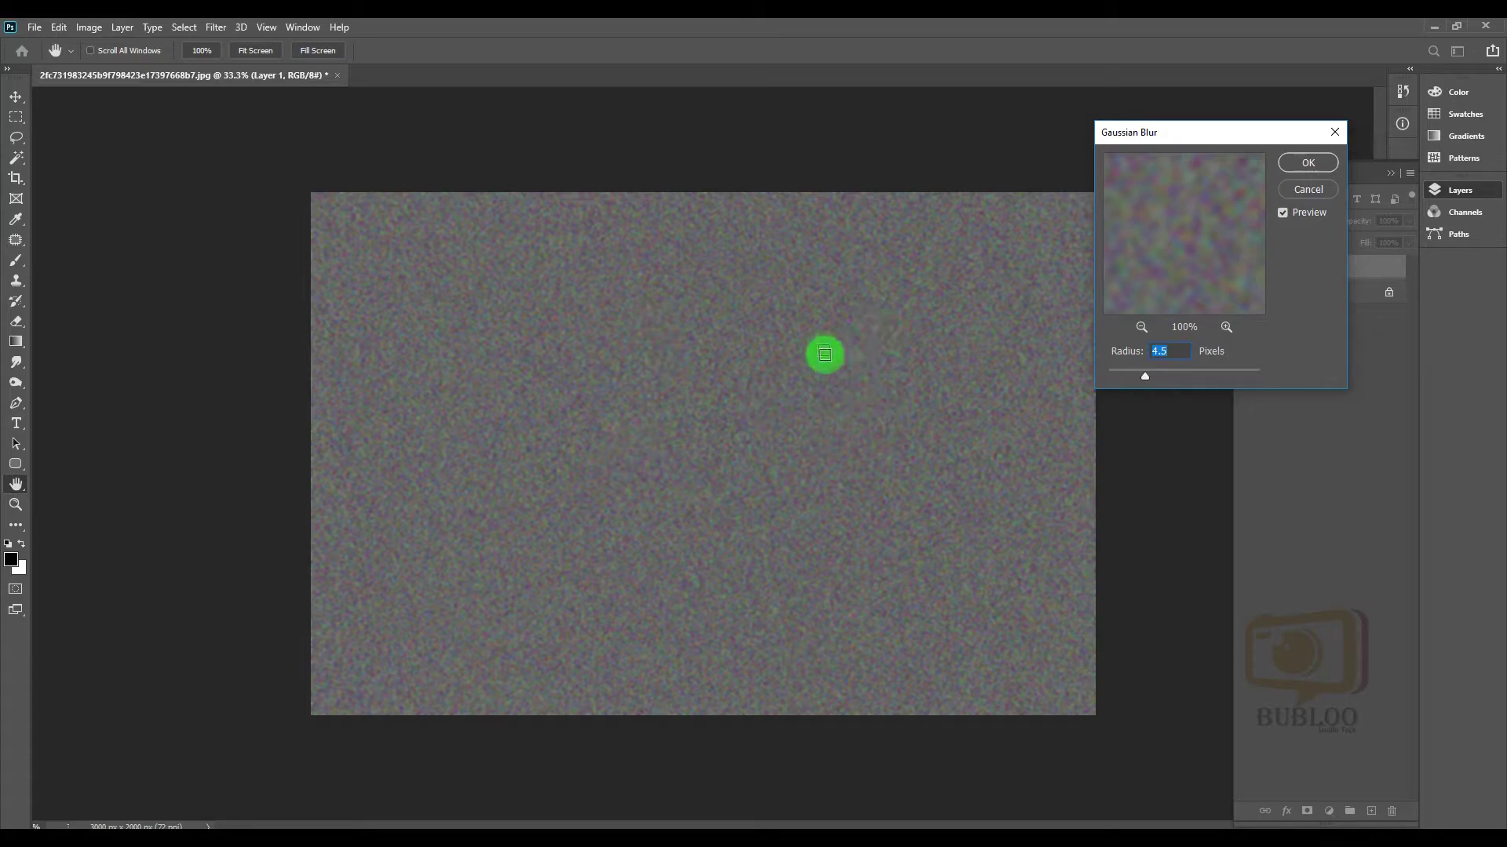
left_click(1308, 163)
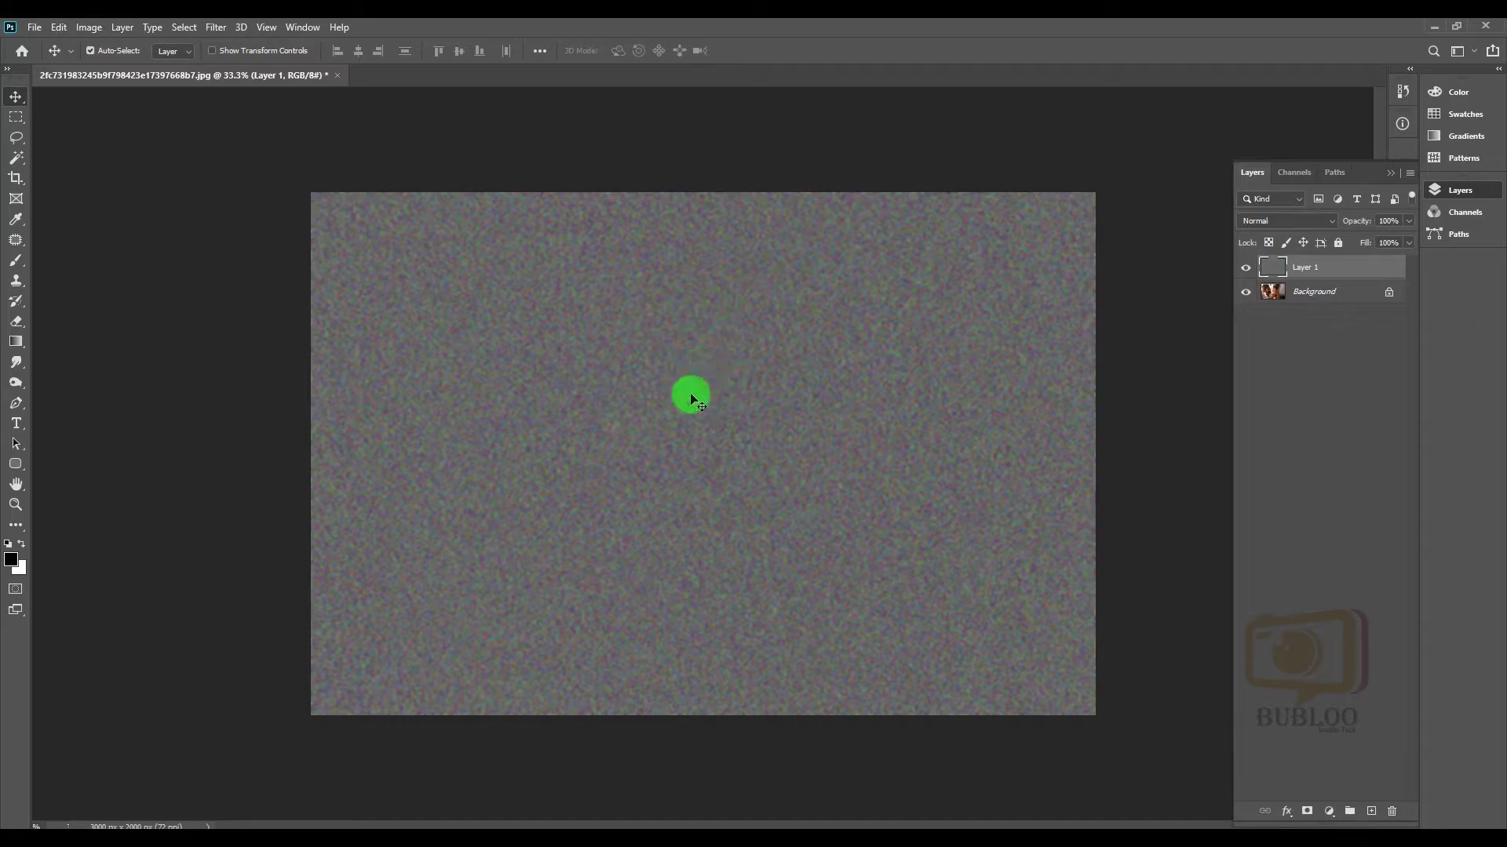
Step: Apply a Threshold adjustment at level 120 to Layer 1
left_click(88, 28)
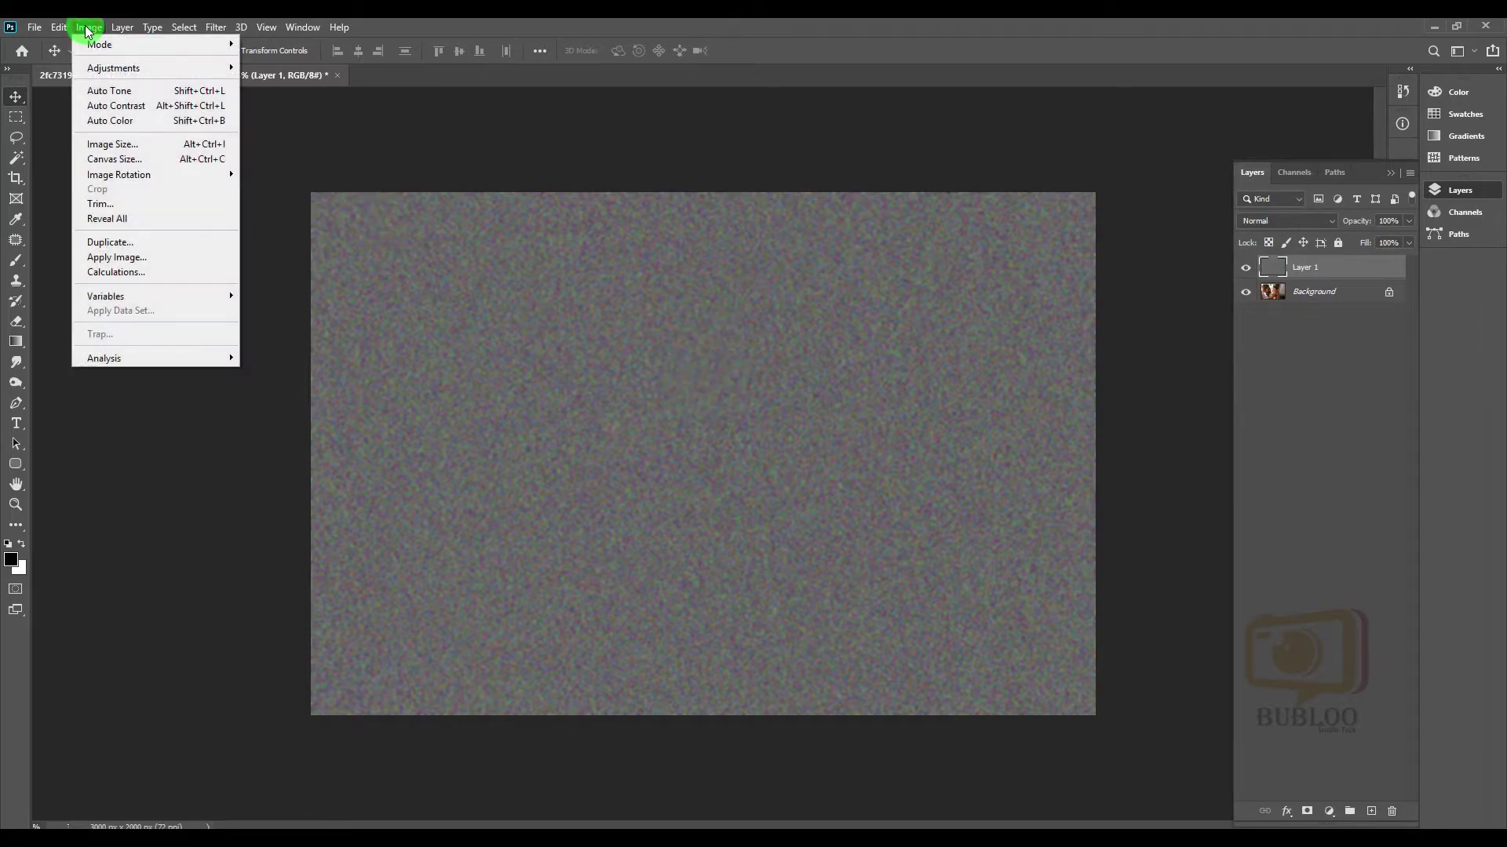
mouse_move(110, 67)
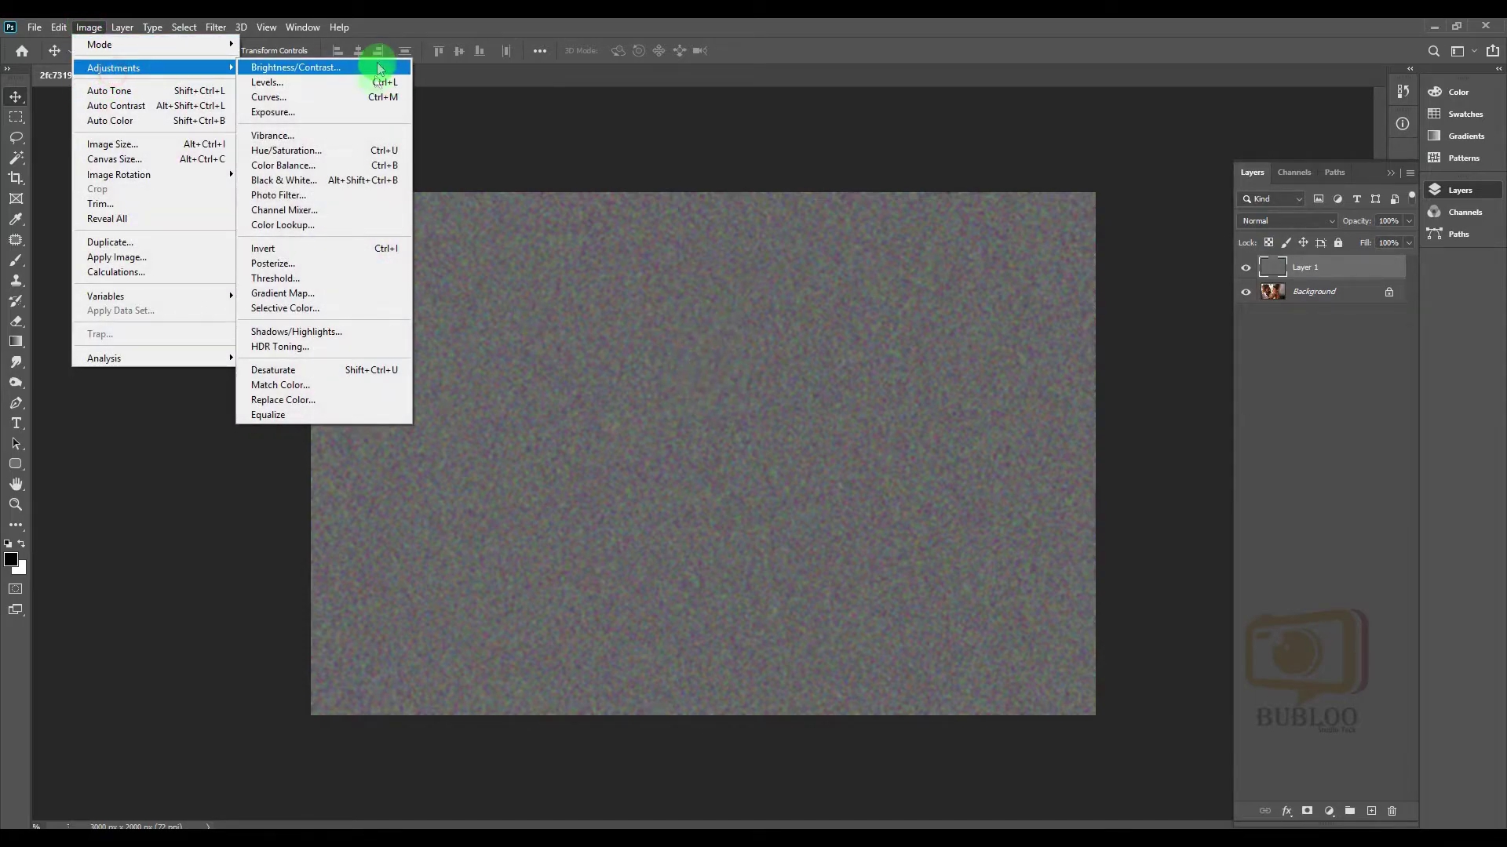
left_click(284, 278)
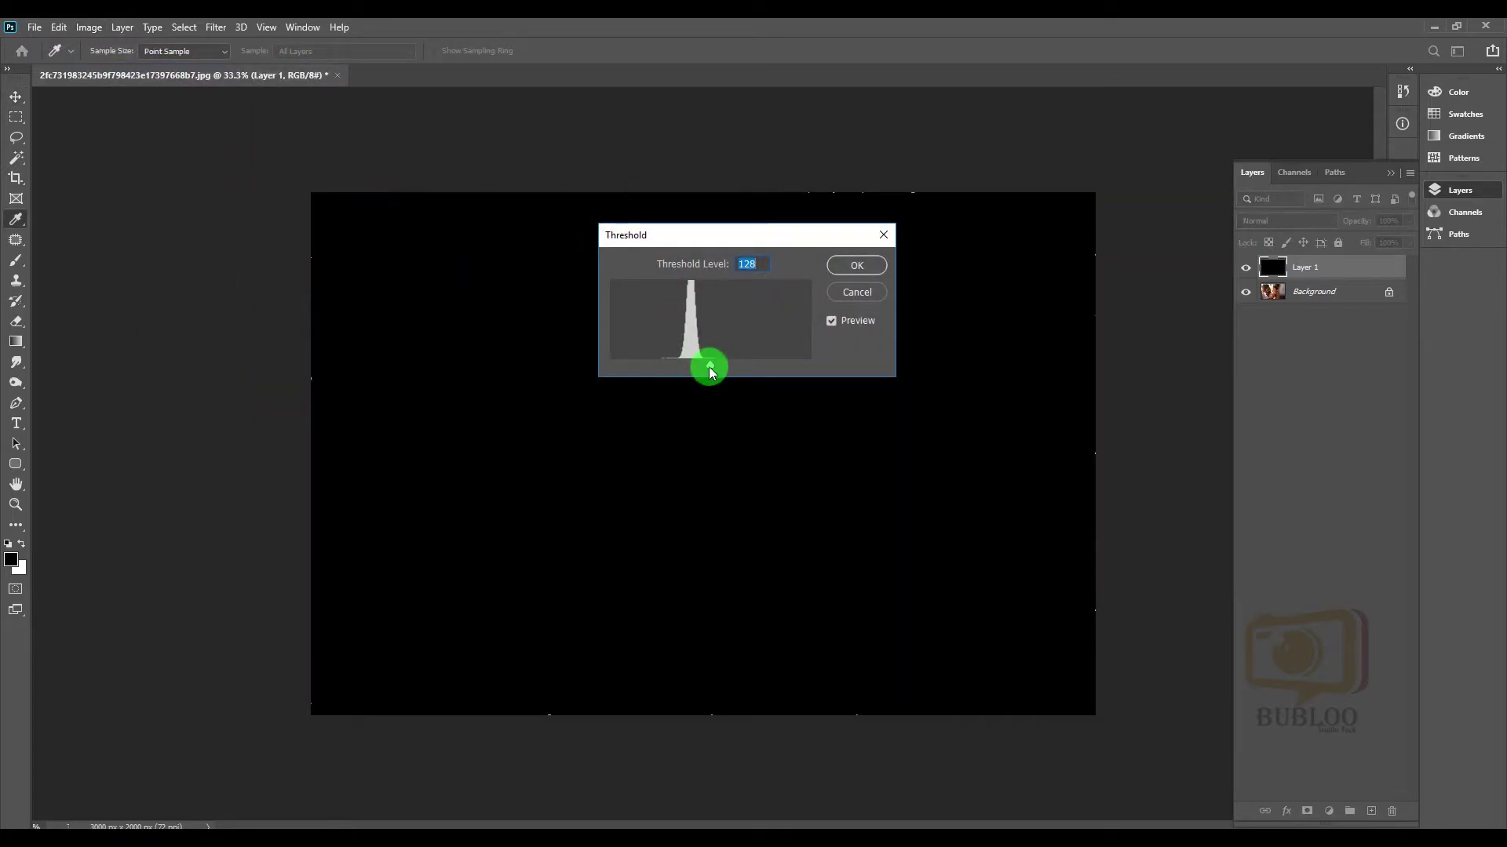
left_click_drag(704, 369, 703, 366)
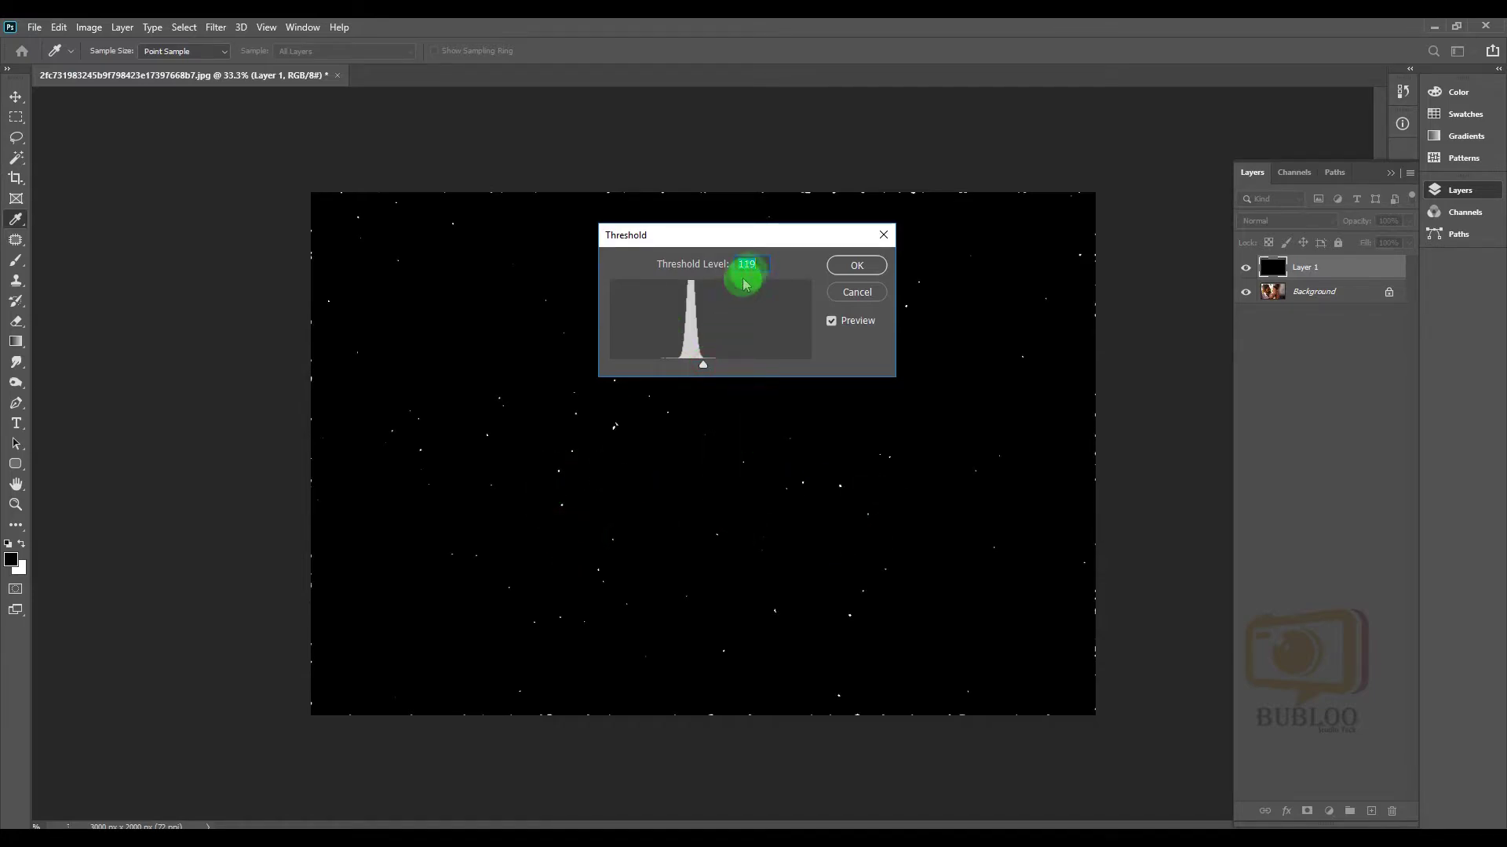
key("Up")
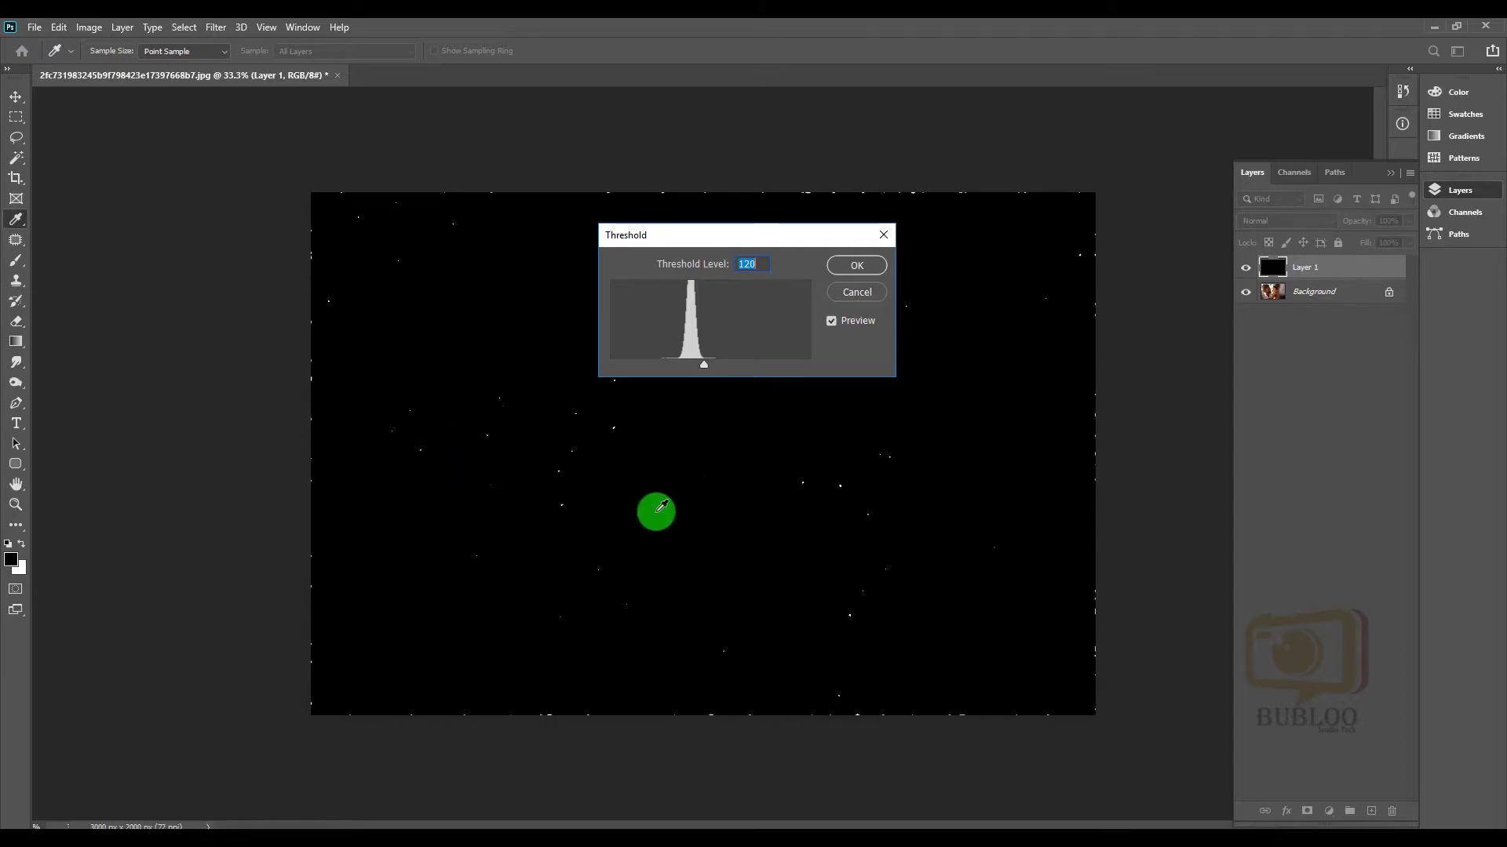
left_click(857, 266)
key("v")
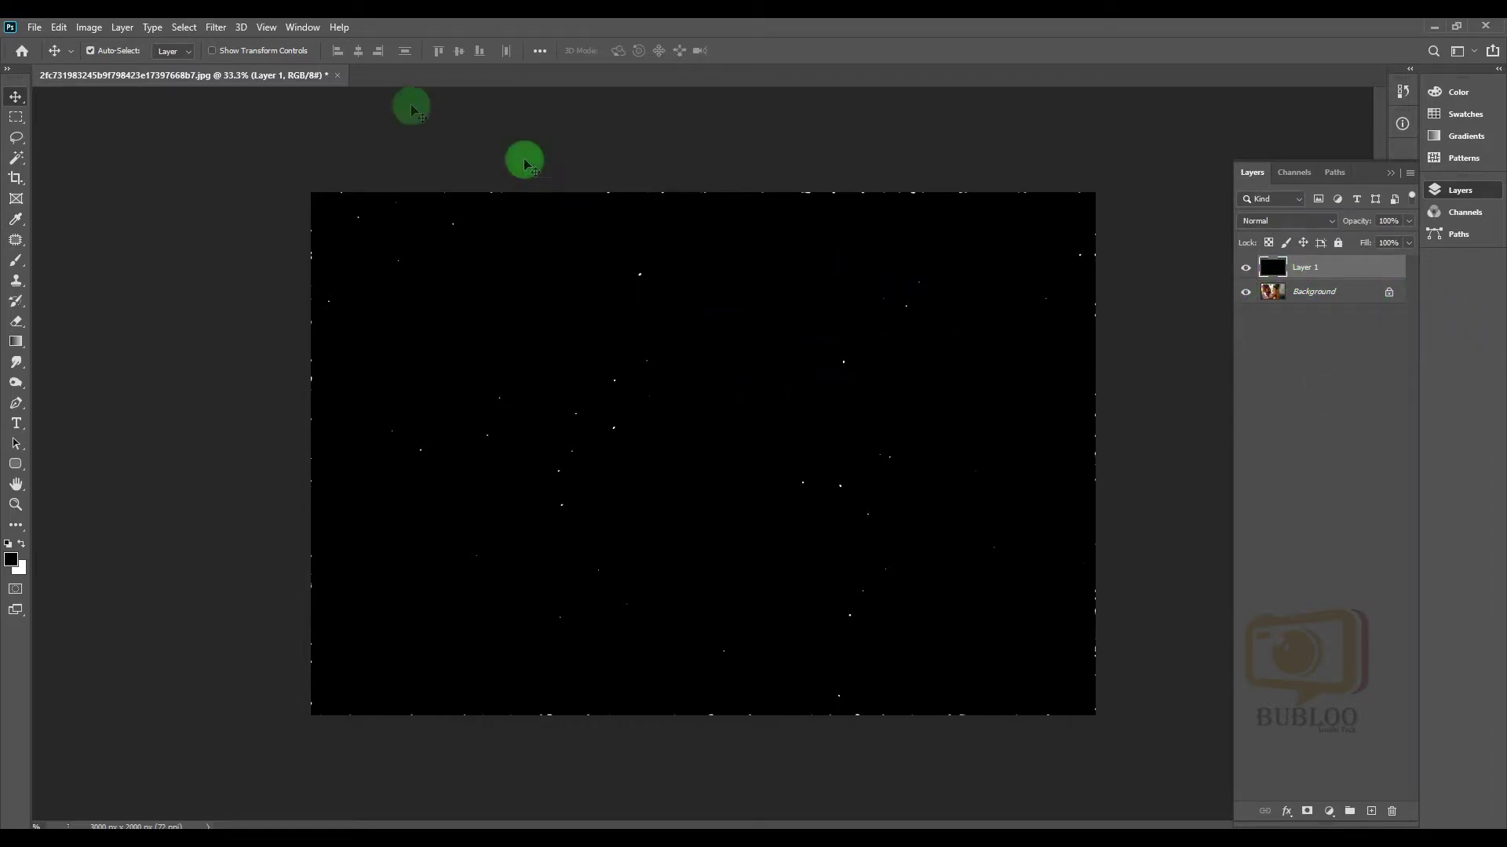
Step: Start a Field Blur, raising the blur, light bokeh to about 80%, and widening the light range
left_click(212, 28)
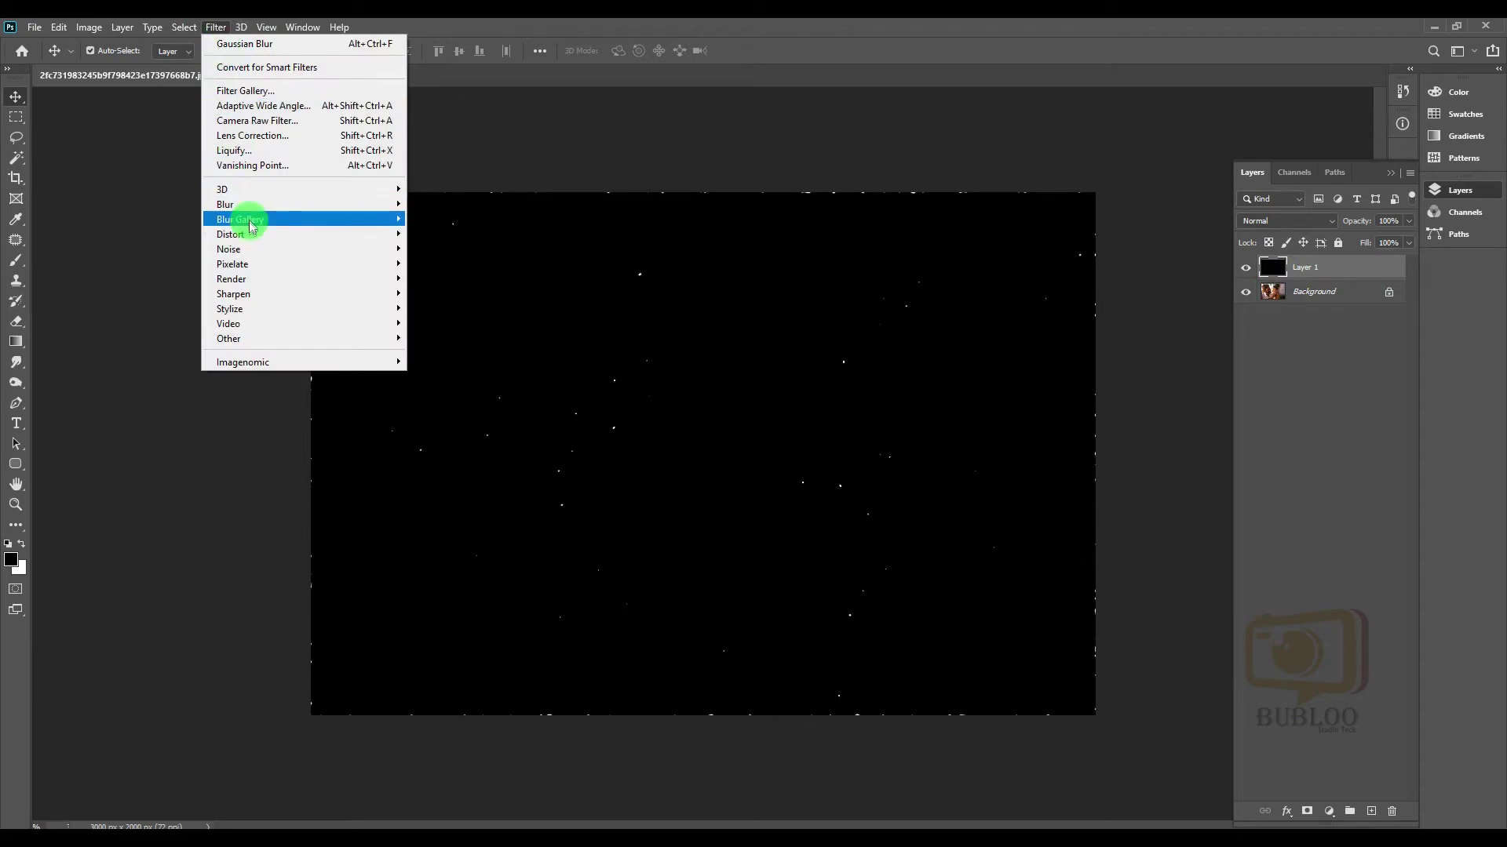
mouse_move(251, 219)
left_click(447, 222)
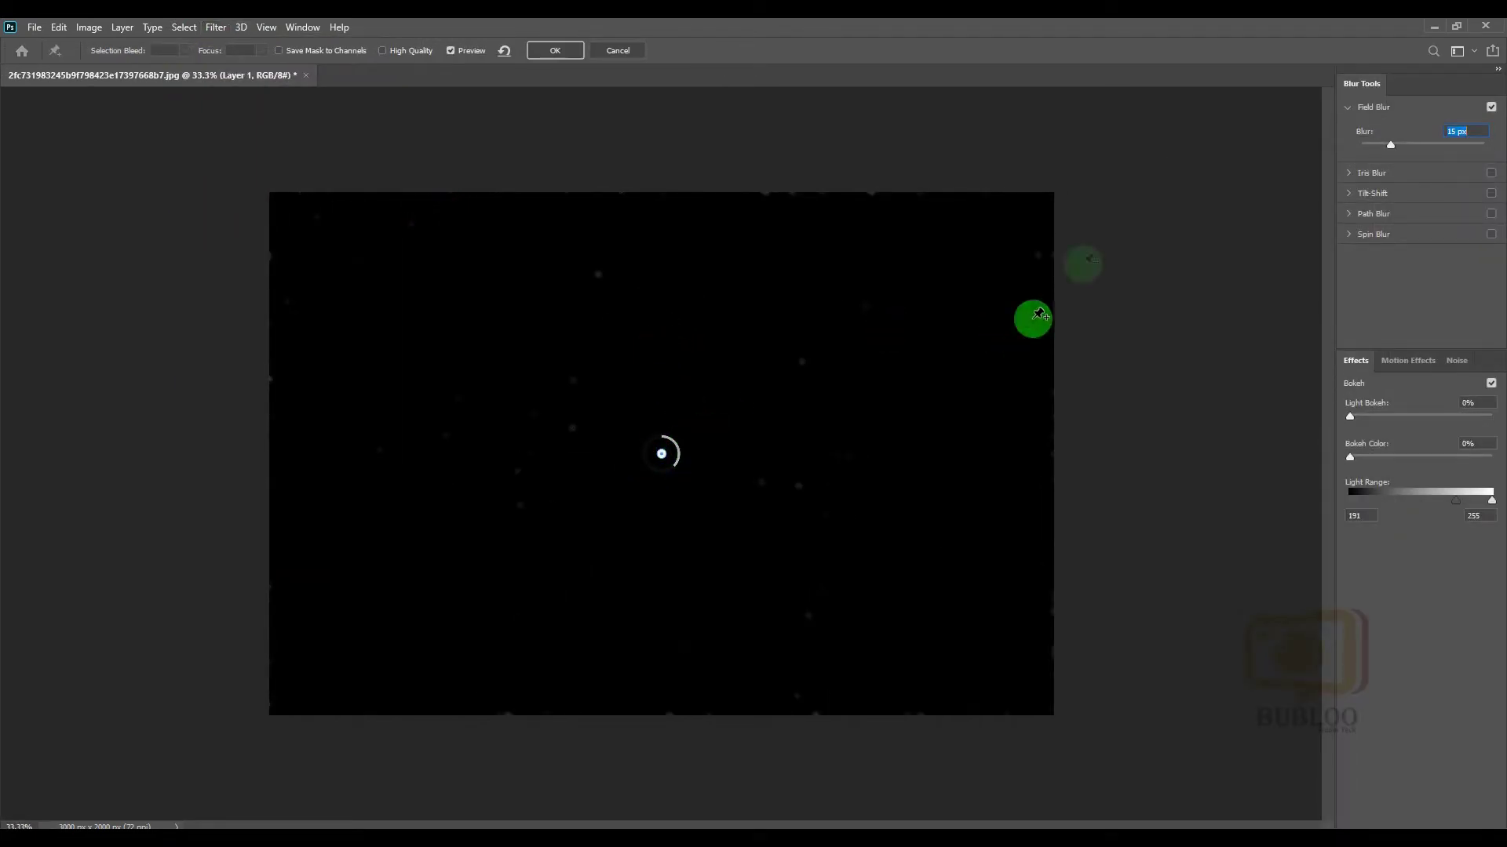
left_click_drag(1392, 154, 1422, 146)
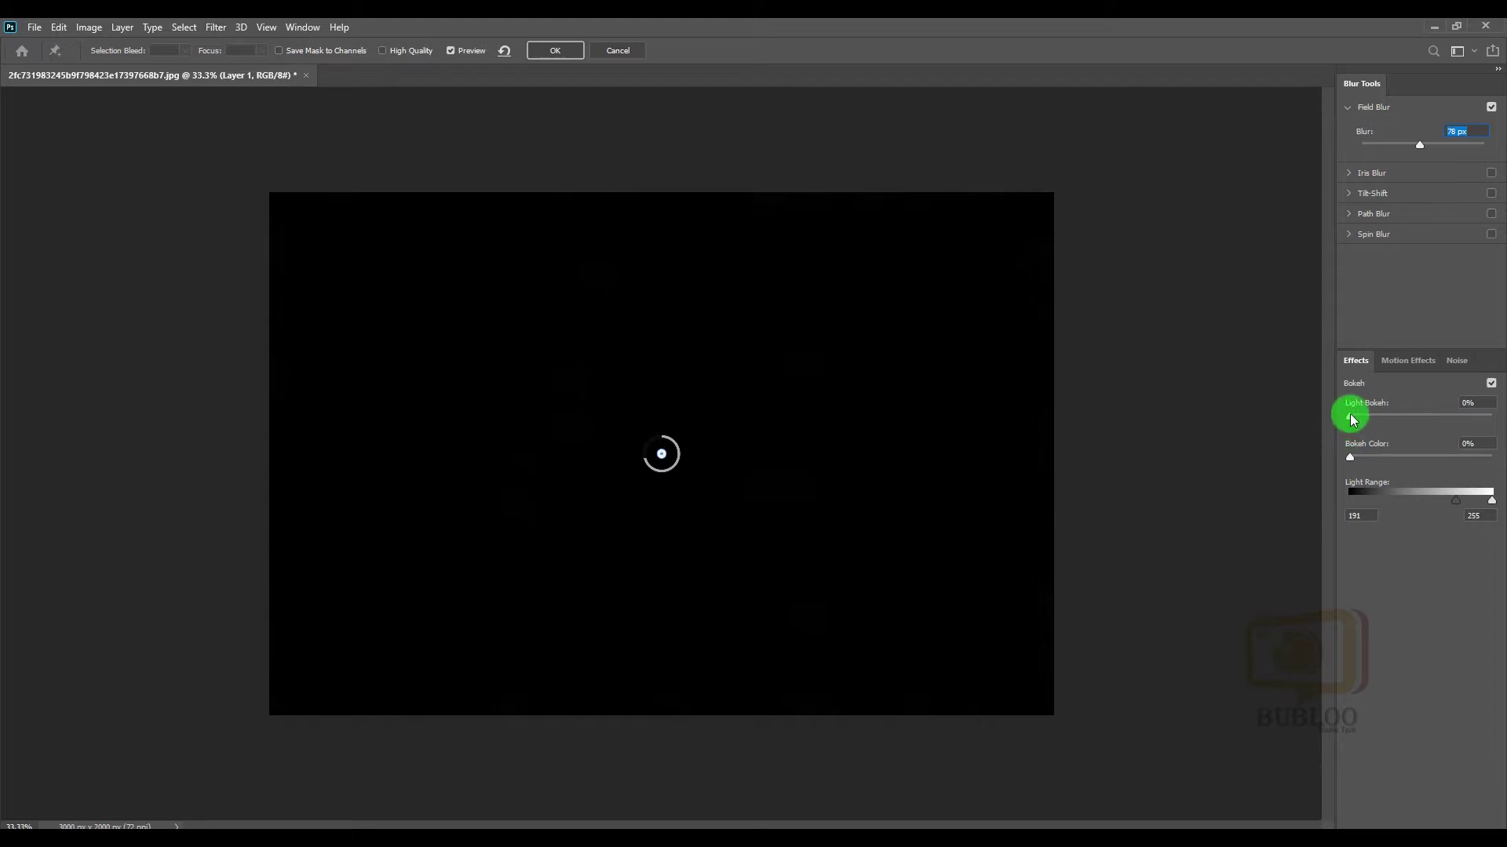
left_click_drag(1351, 417, 1463, 419)
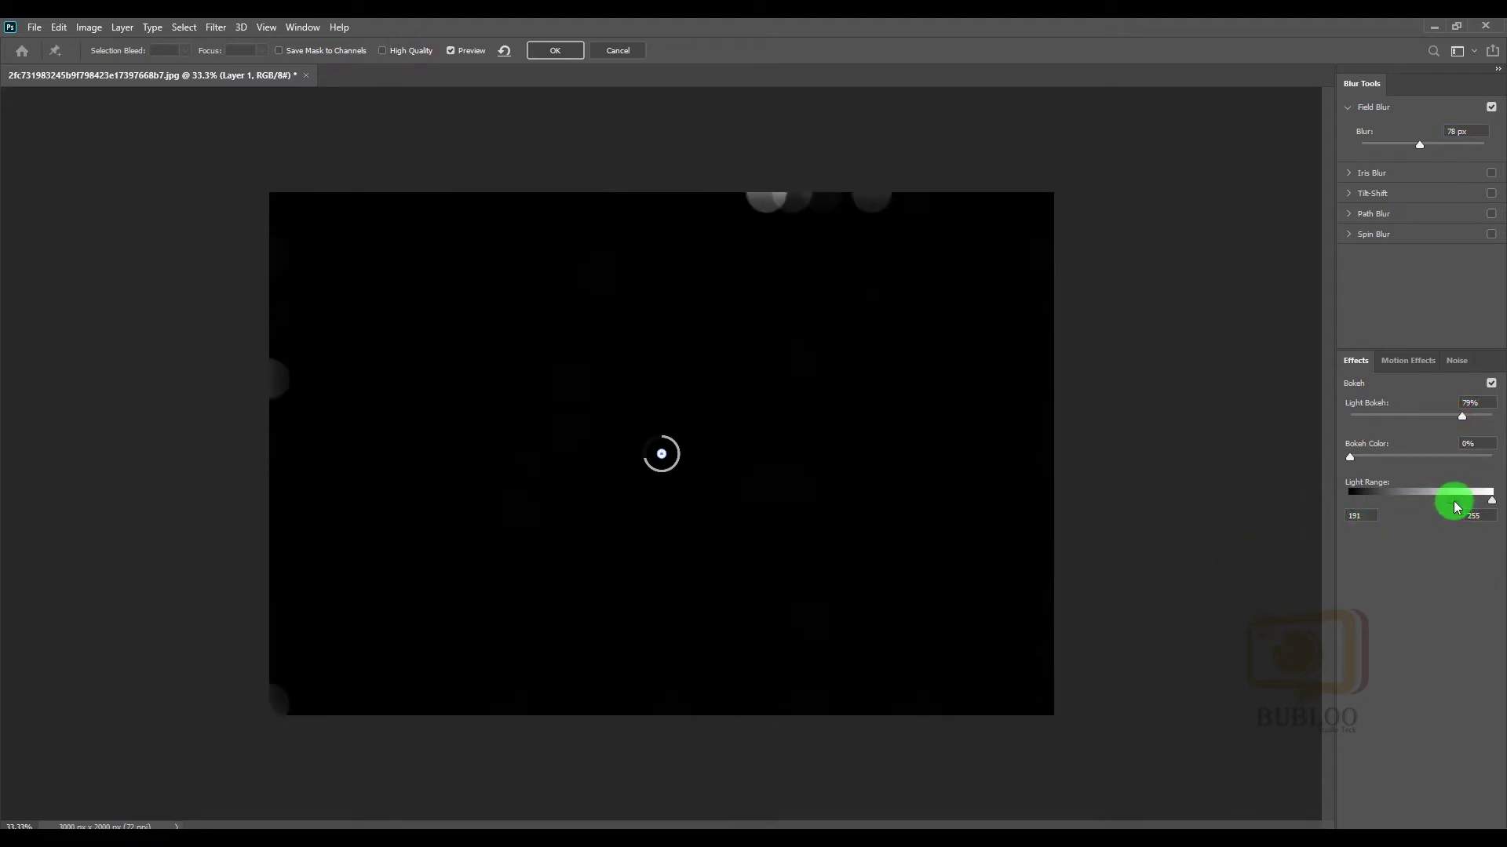
left_click_drag(1448, 506, 1404, 518)
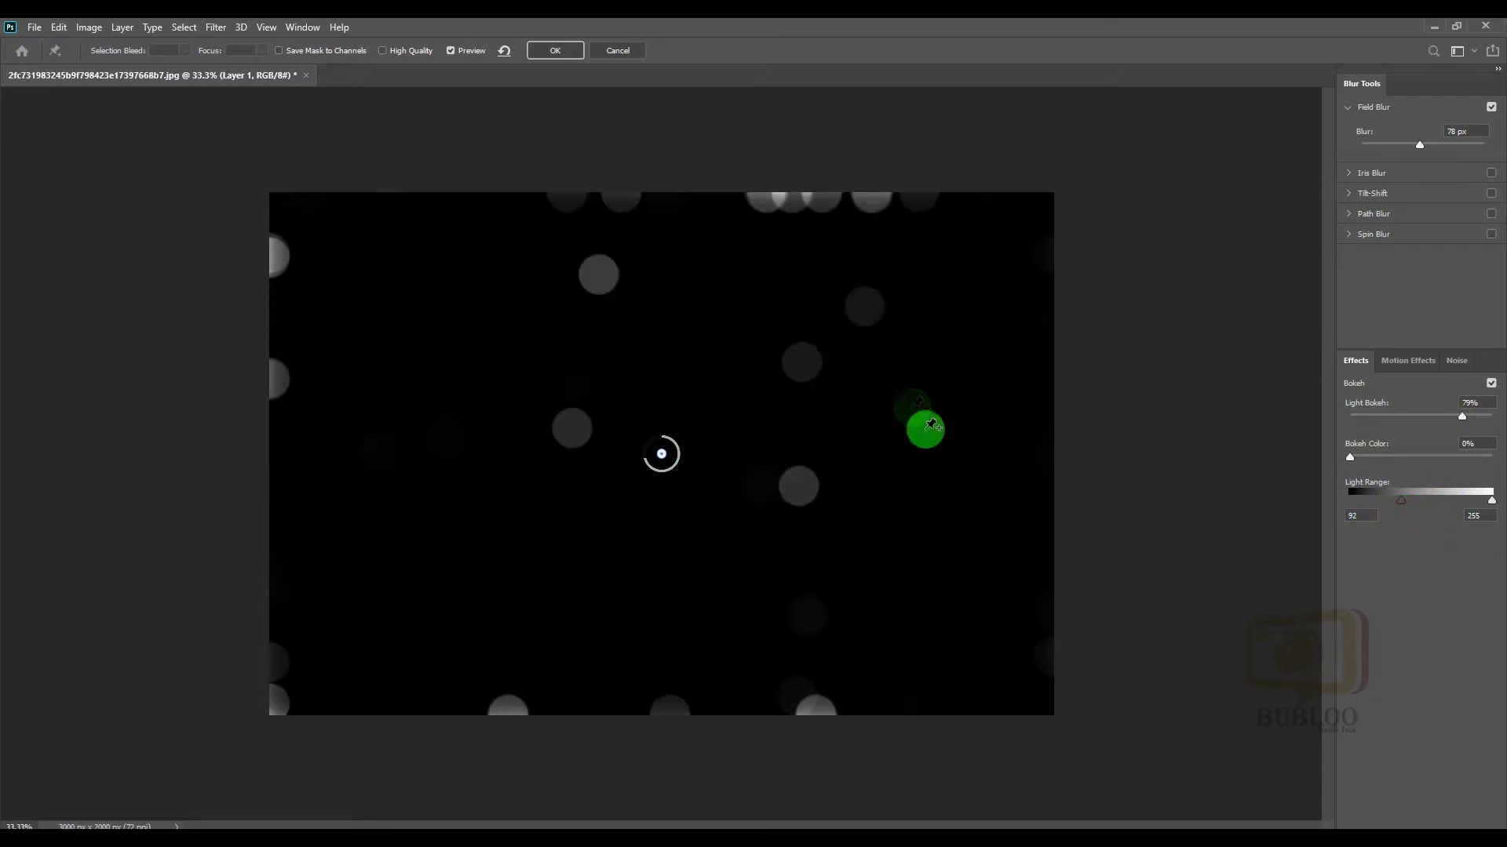
Step: Raise the field blur to 137 px, set the light range low value to 56, and apply
left_click_drag(1431, 149, 1427, 151)
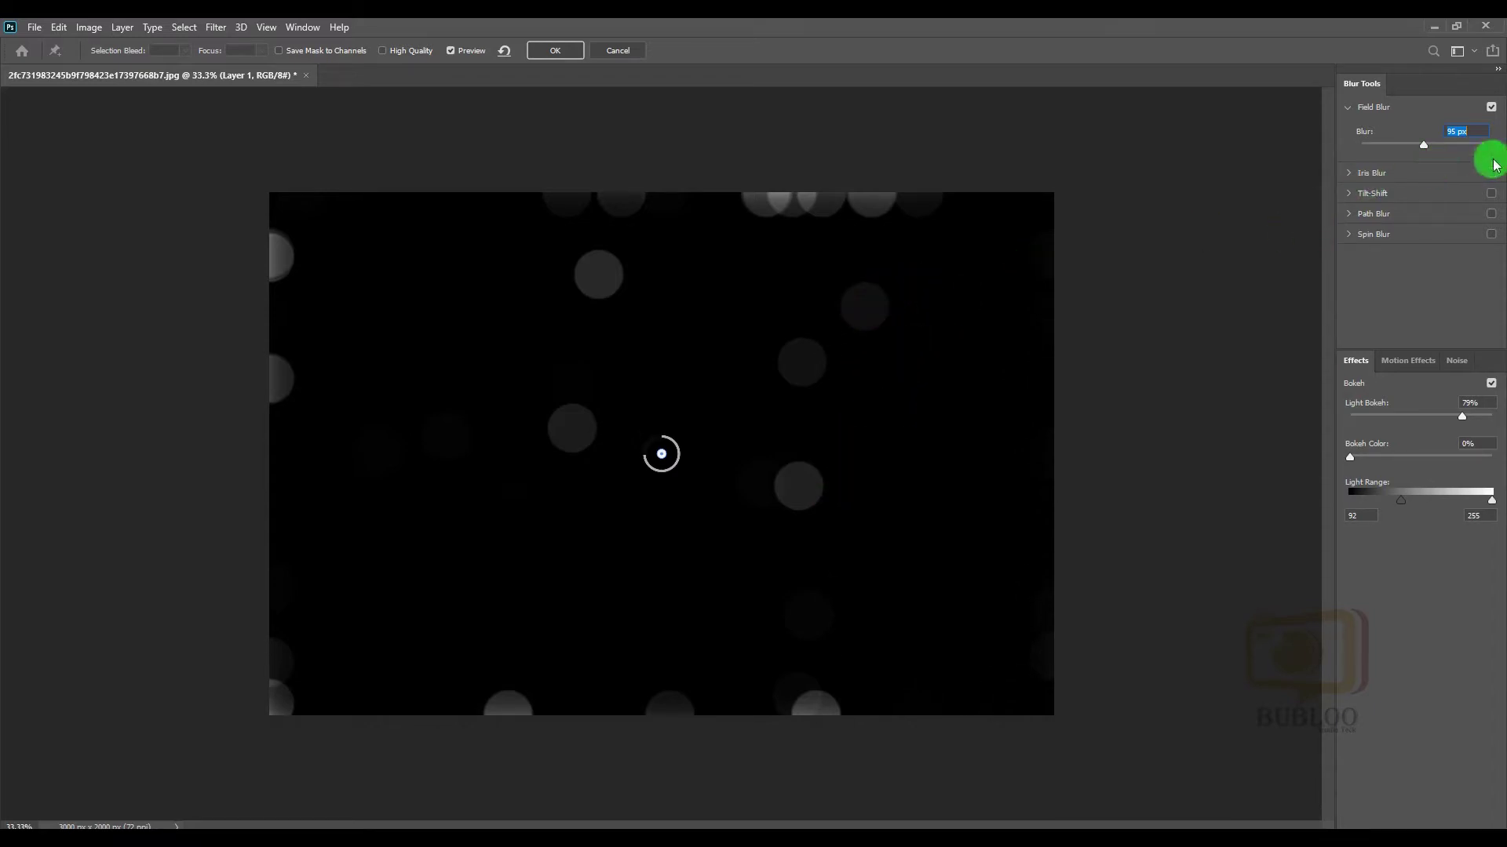
left_click(1381, 138)
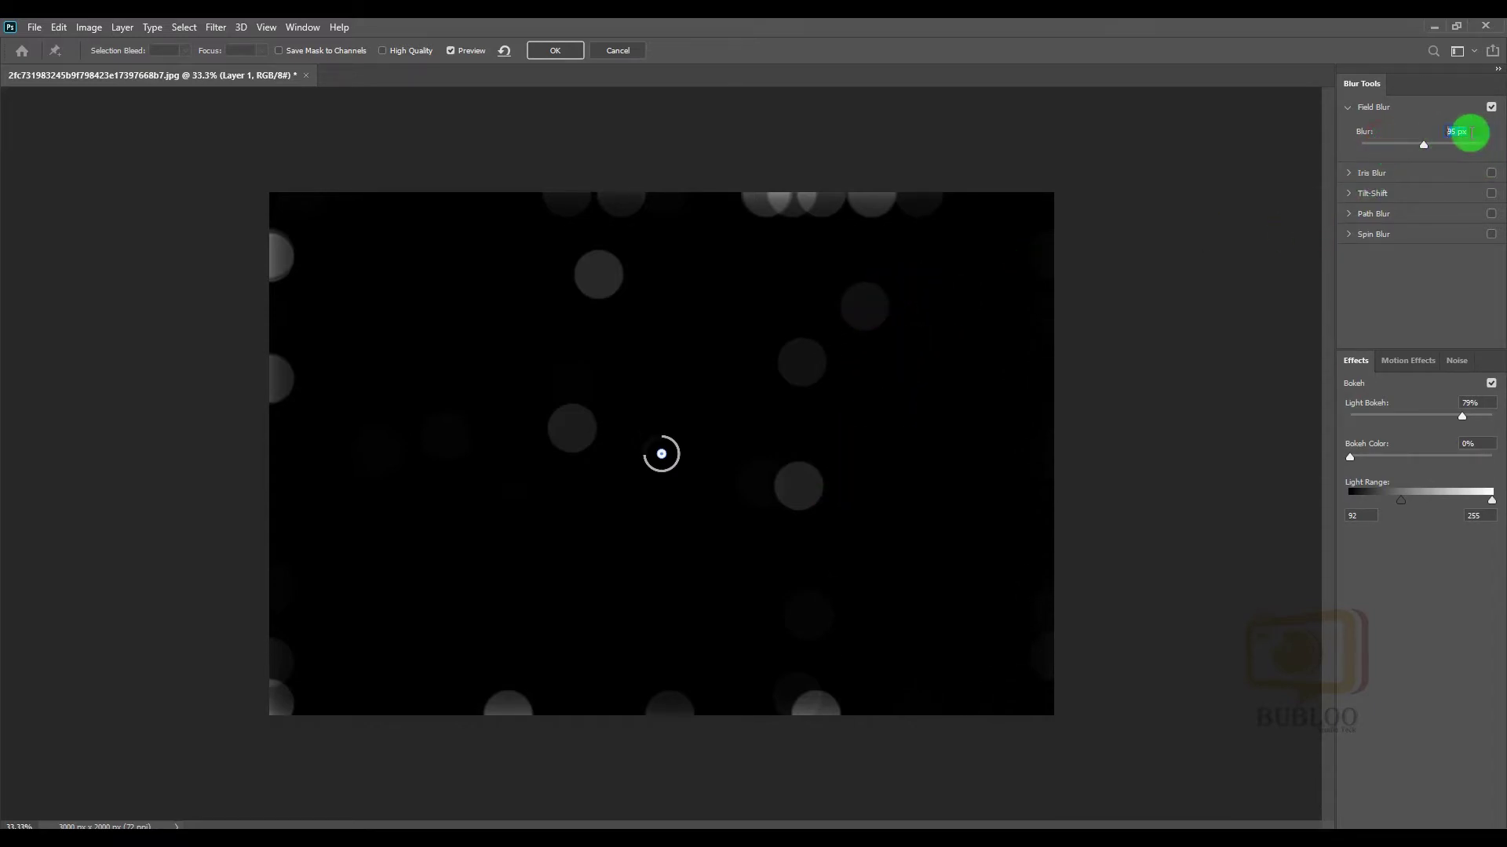
left_click(1434, 146)
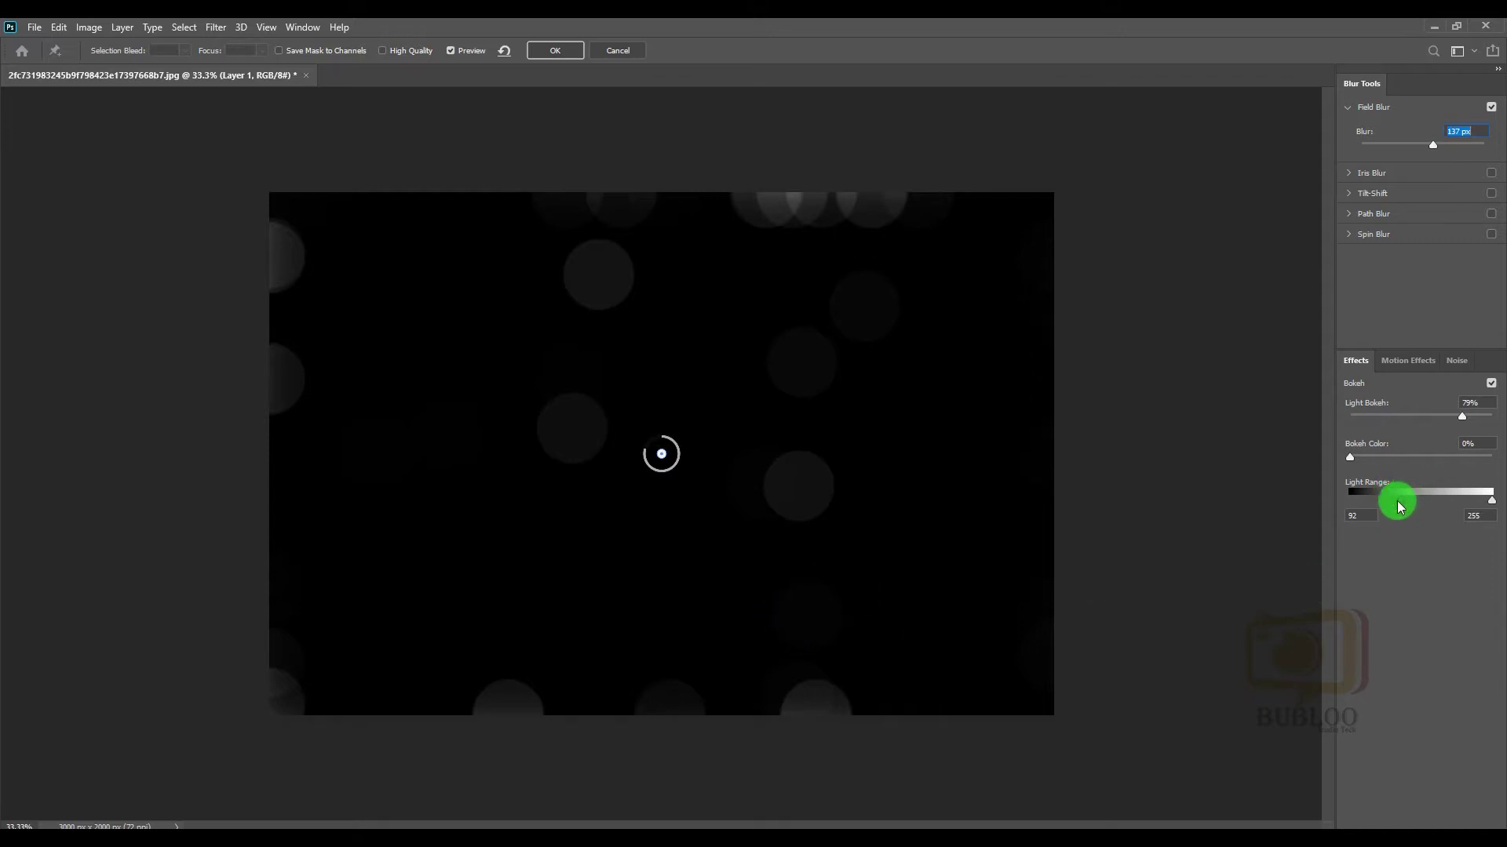
left_click_drag(1383, 503, 1380, 501)
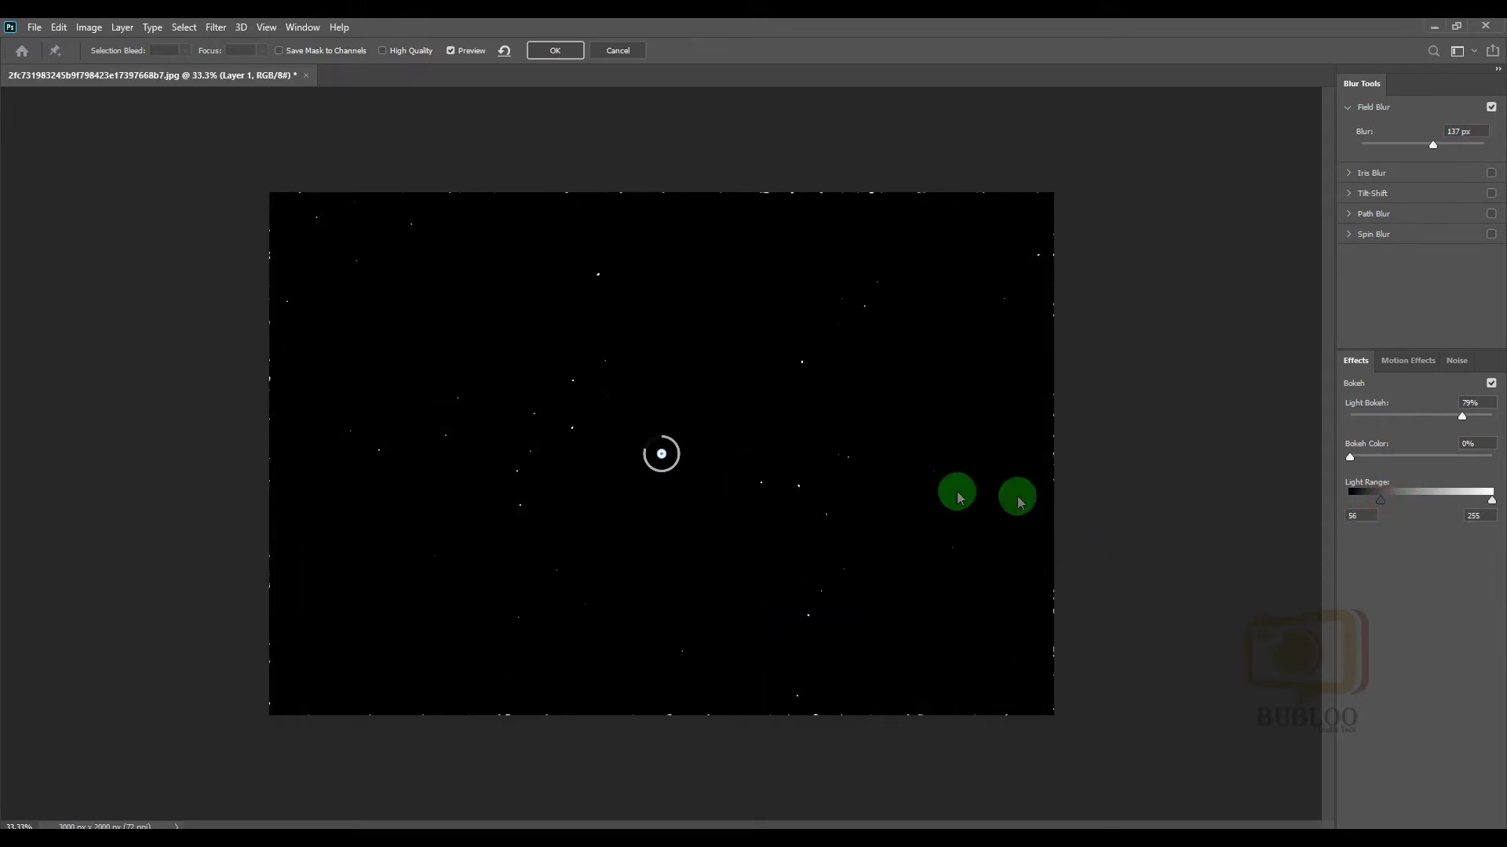
left_click(554, 50)
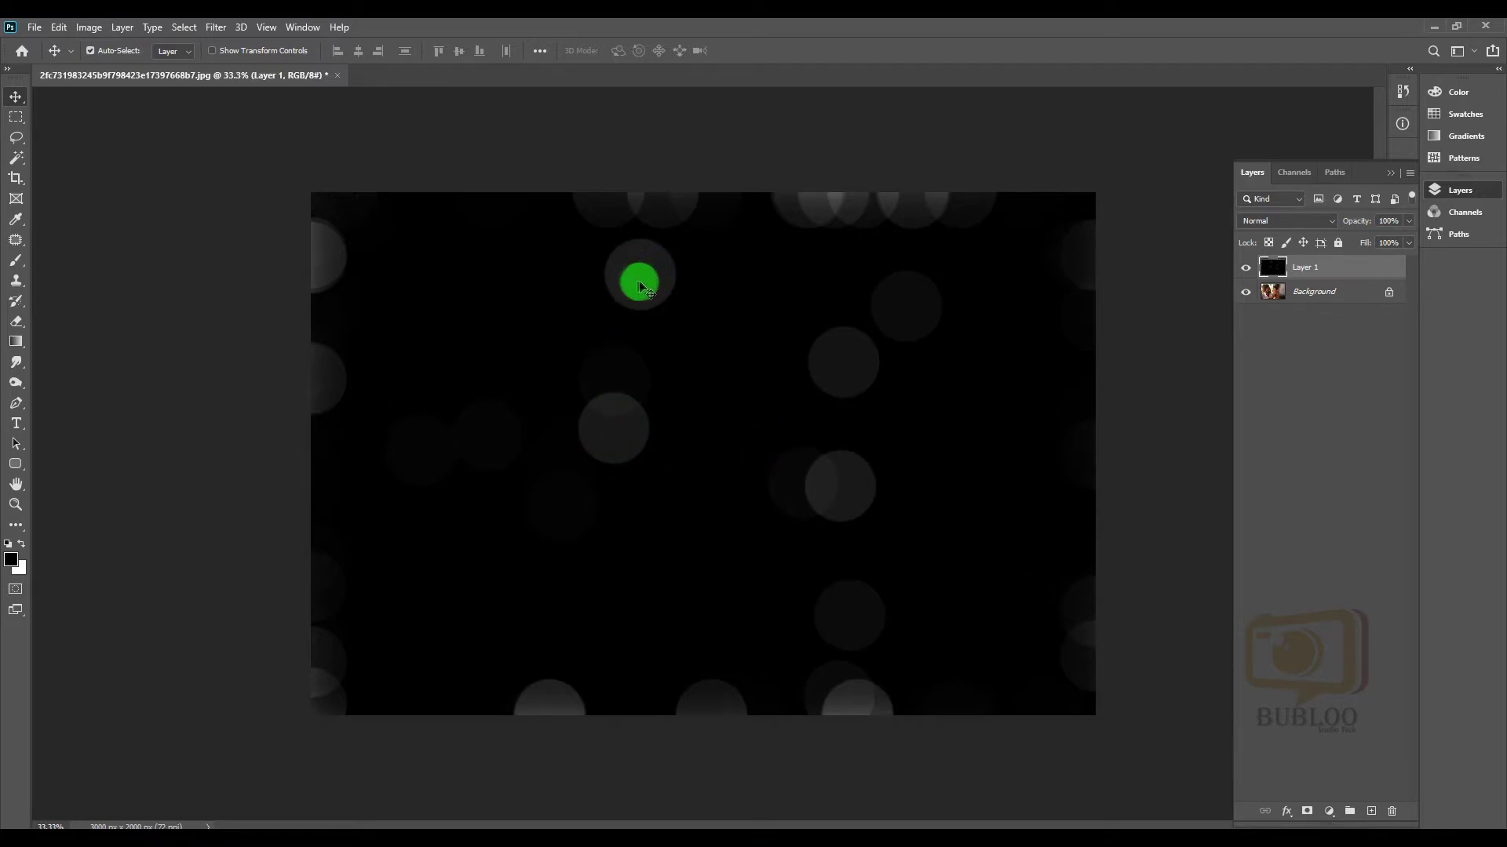
Step: Duplicate the Background layer and move Background copy above Layer 1
left_click(1309, 293)
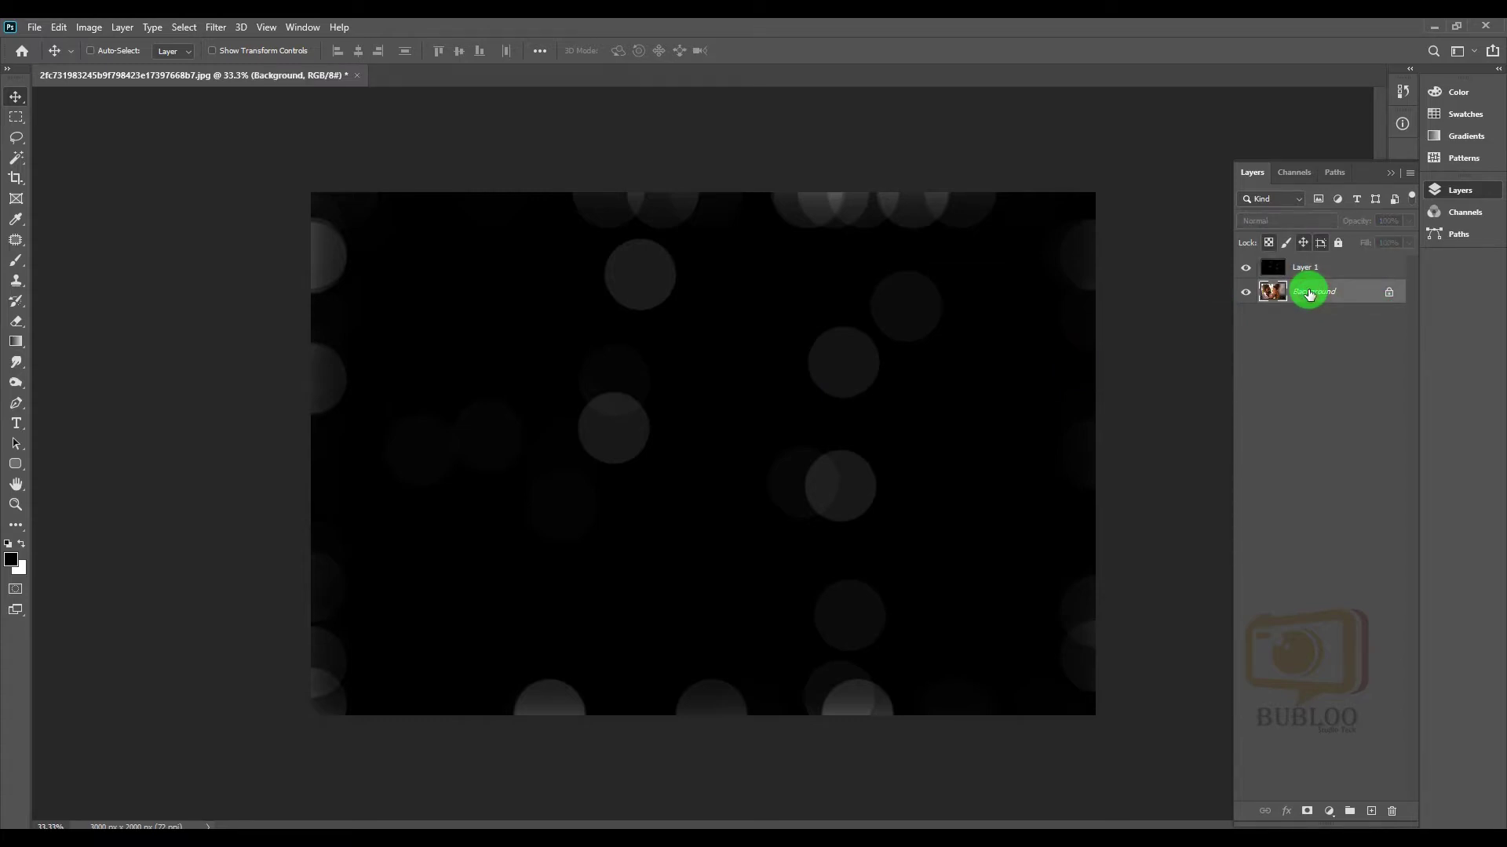
key("ctrl+j")
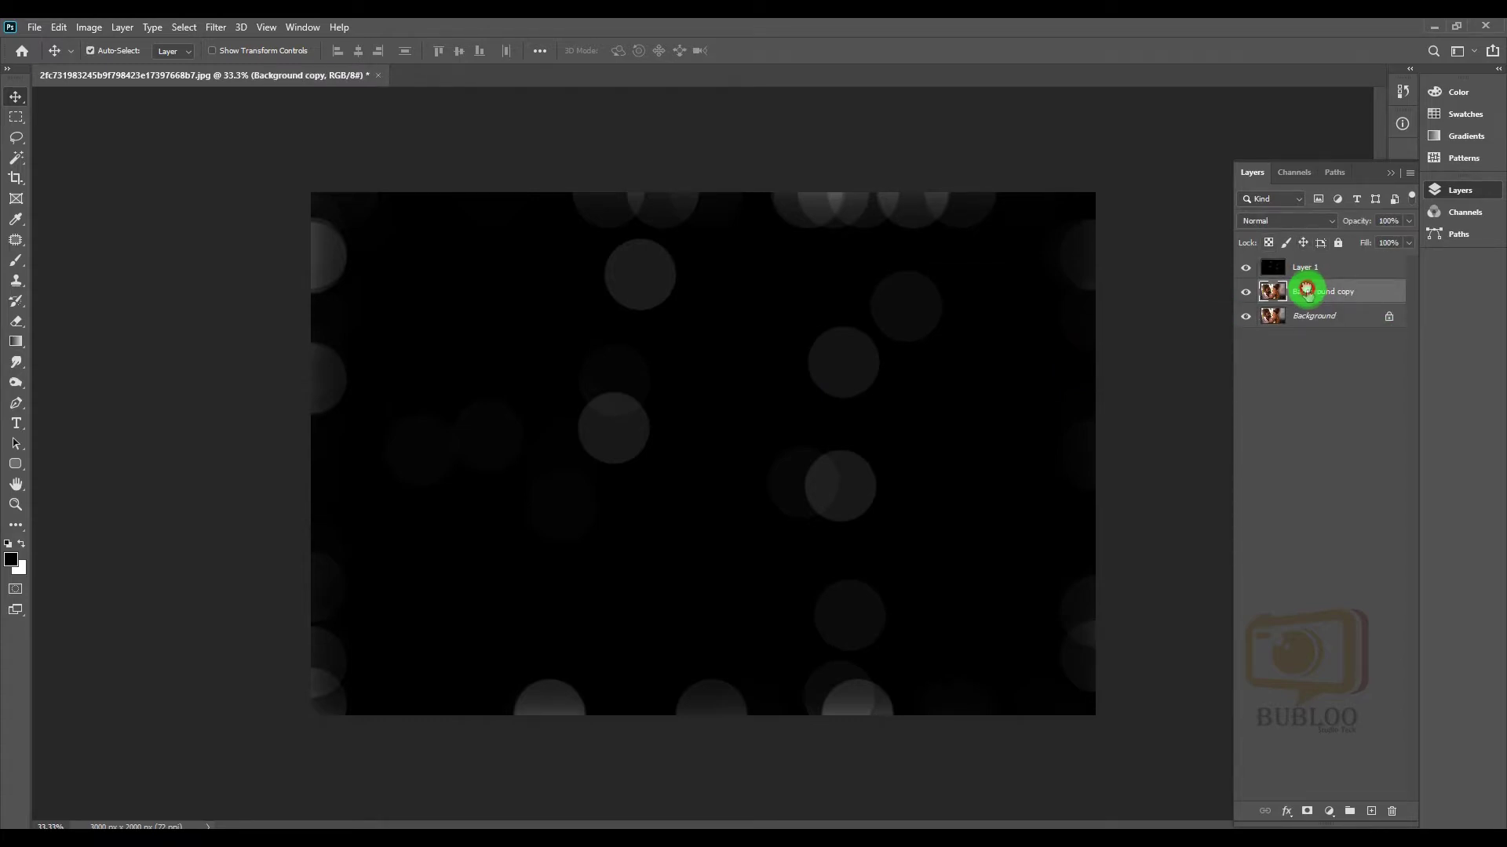
left_click_drag(1307, 292, 1307, 265)
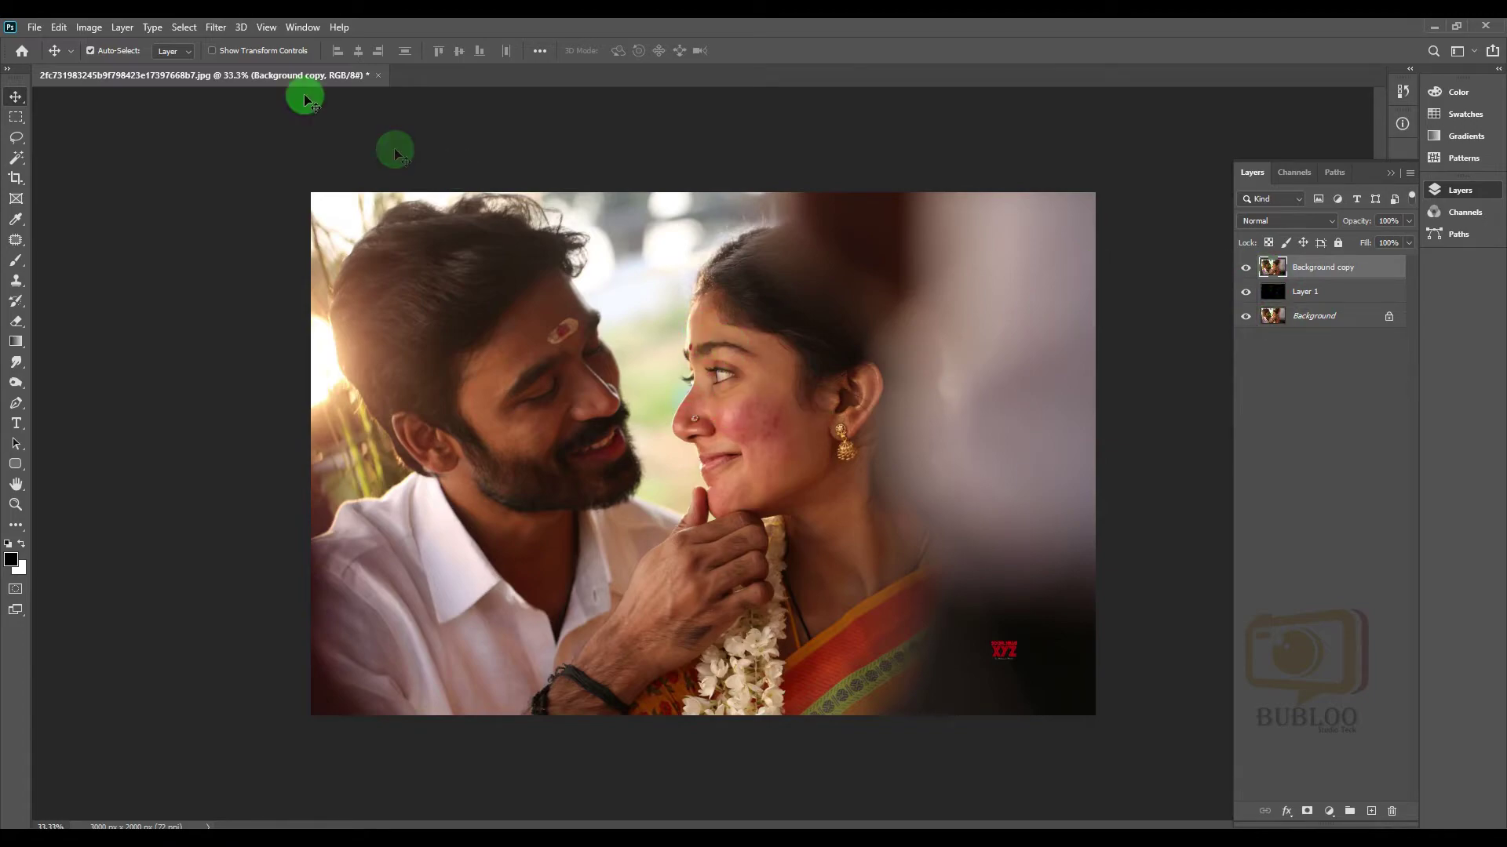
Step: Apply a 153.2-pixel Gaussian Blur to Background copy
left_click(215, 27)
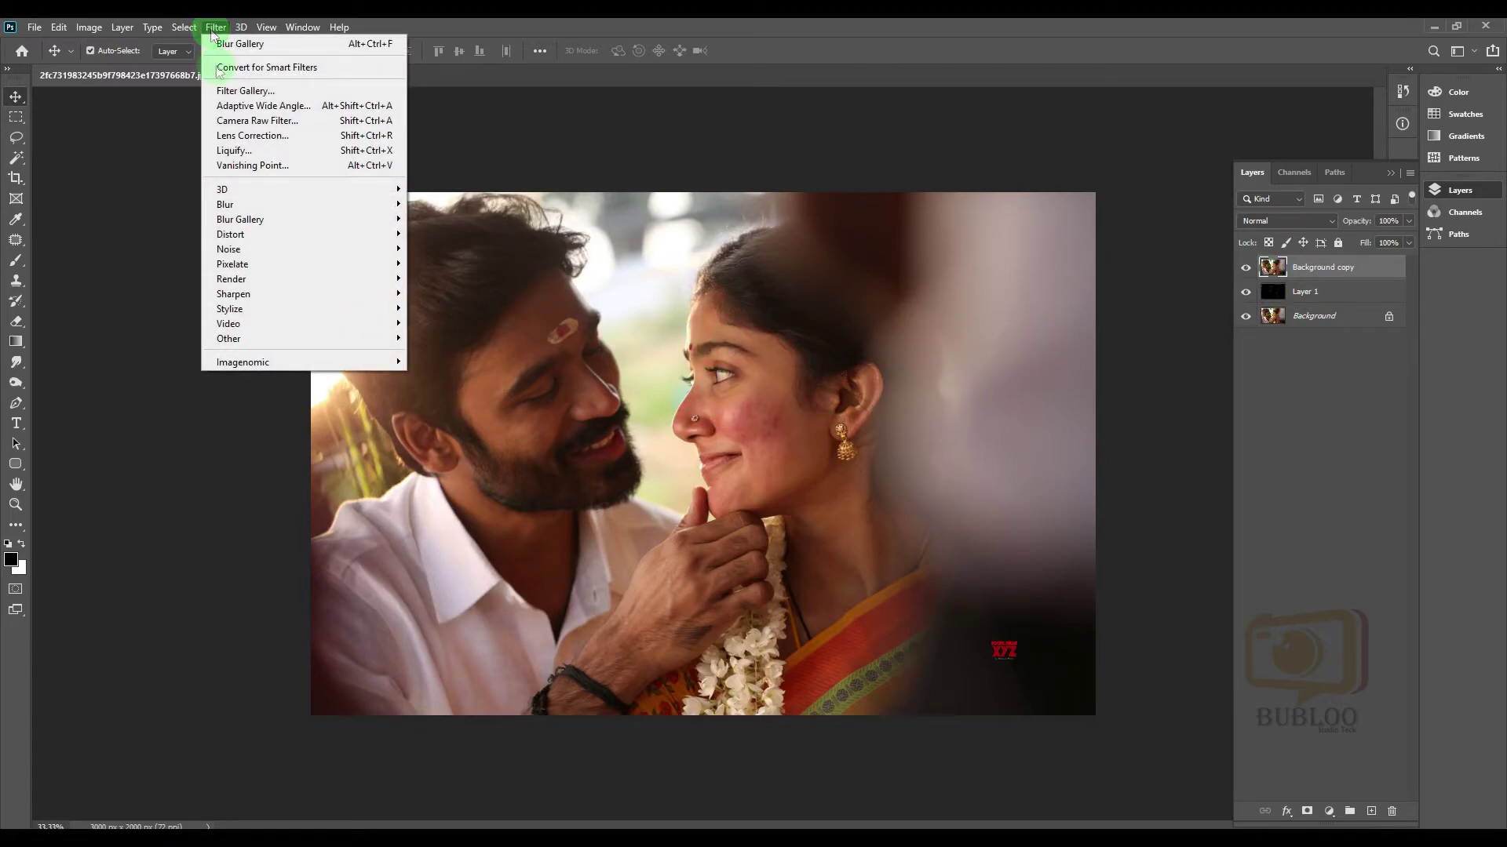
mouse_move(242, 206)
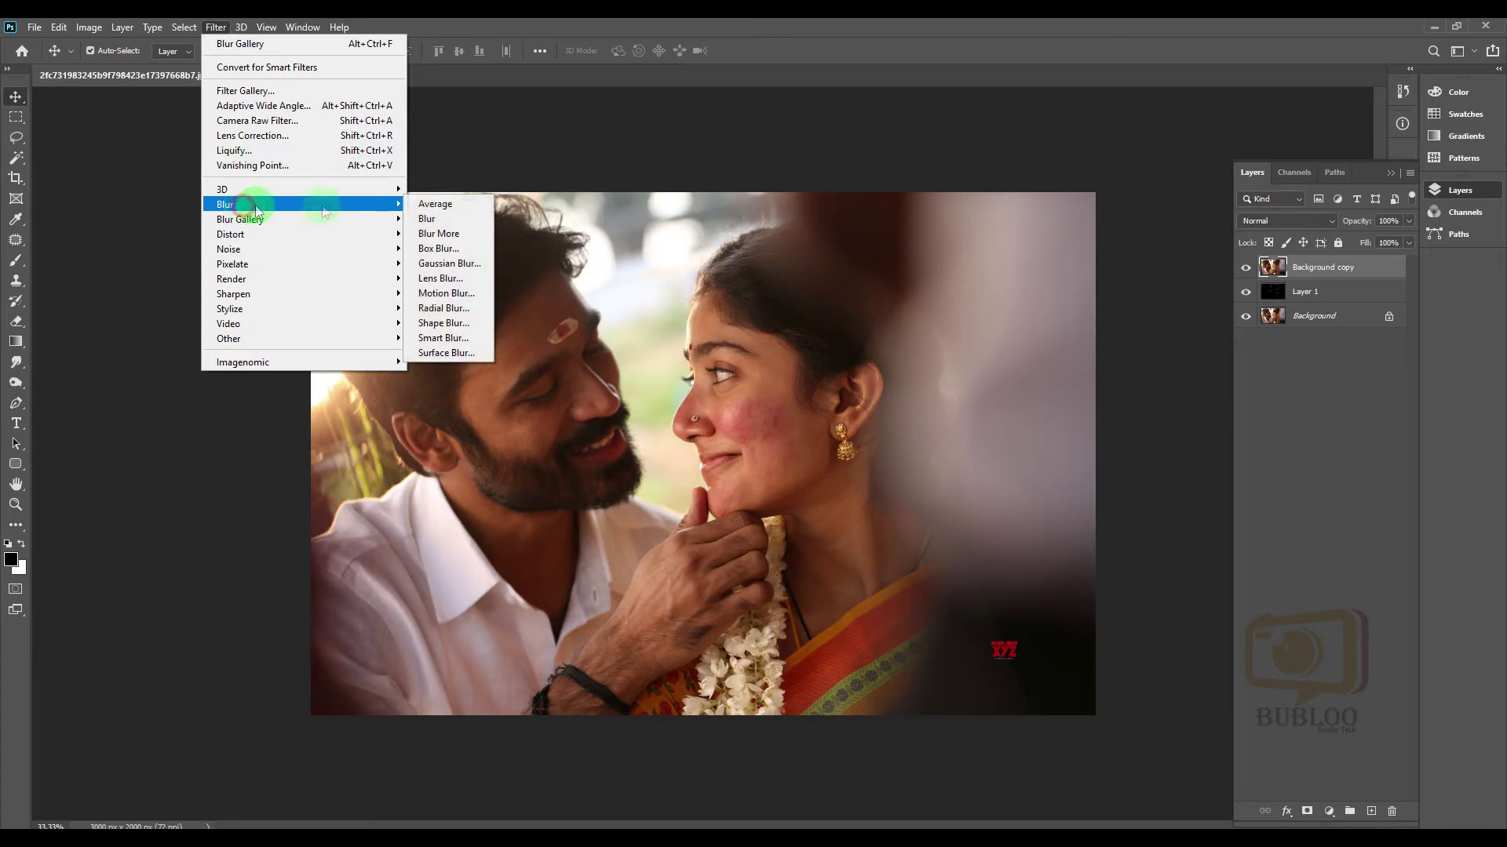
left_click(464, 267)
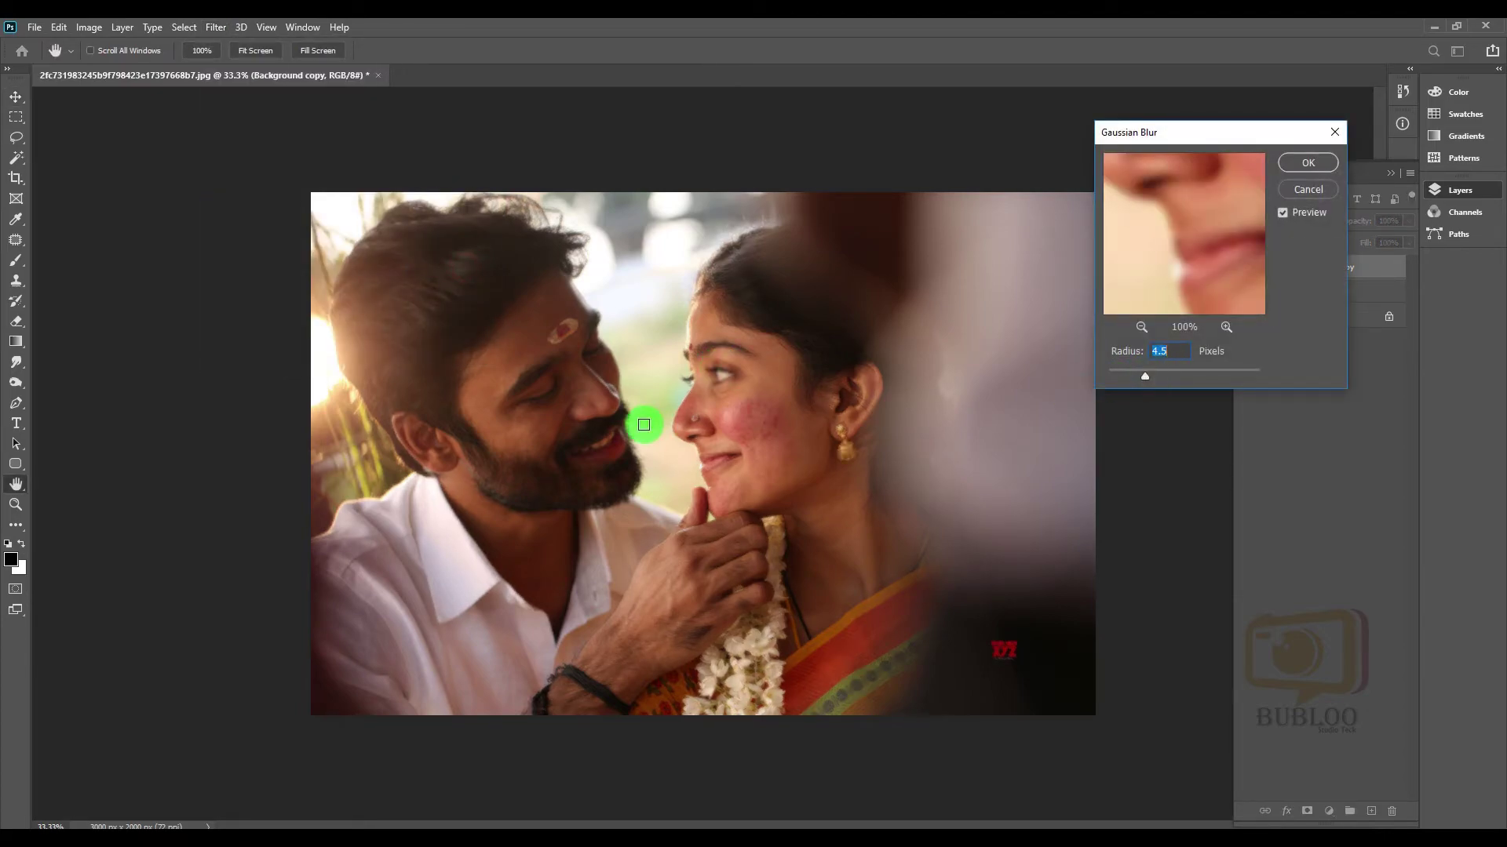
left_click_drag(1170, 376, 1209, 380)
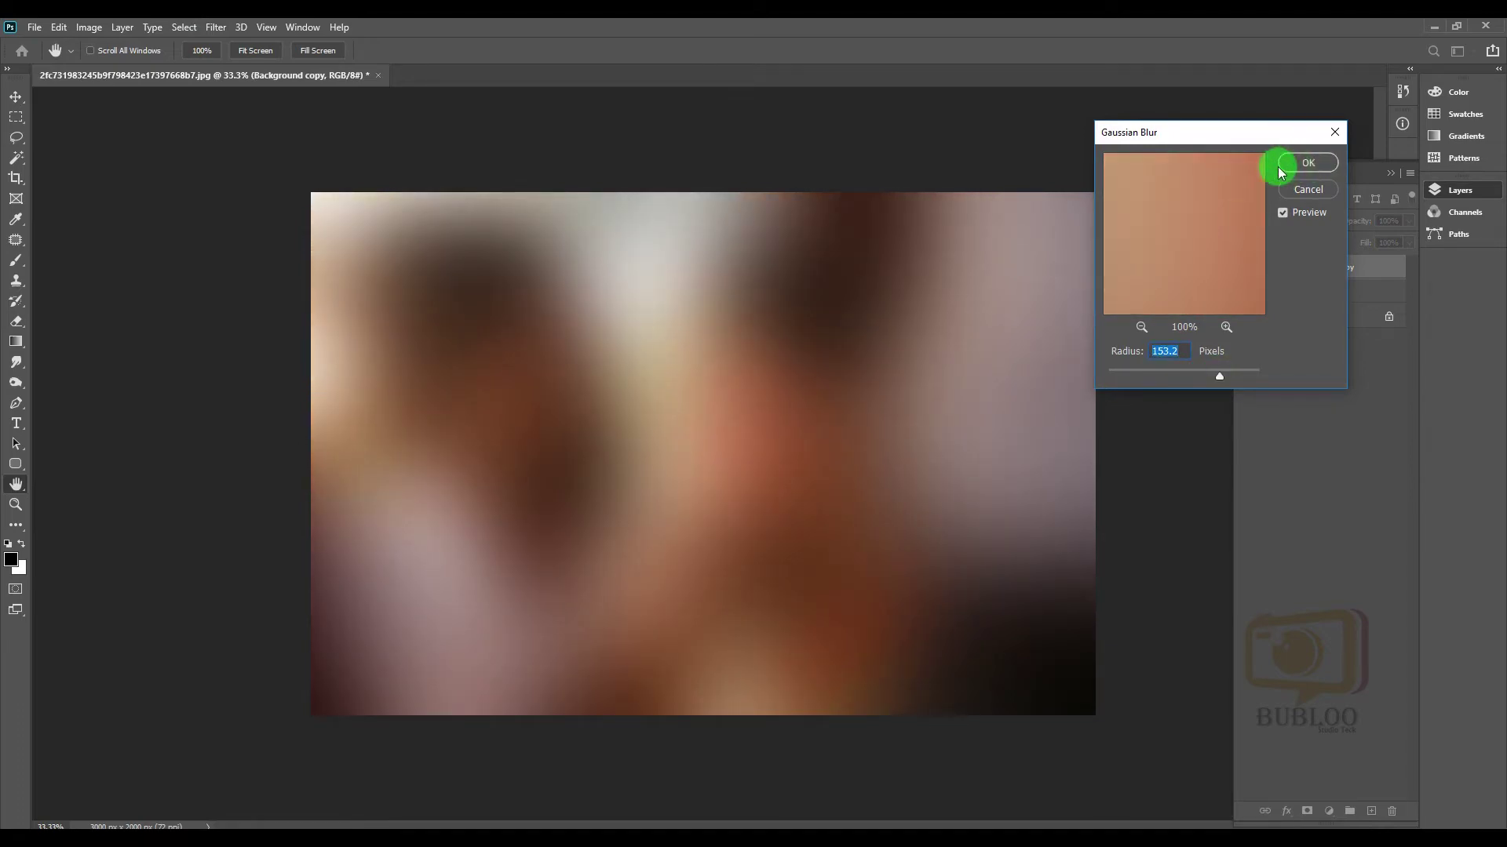
left_click(1296, 161)
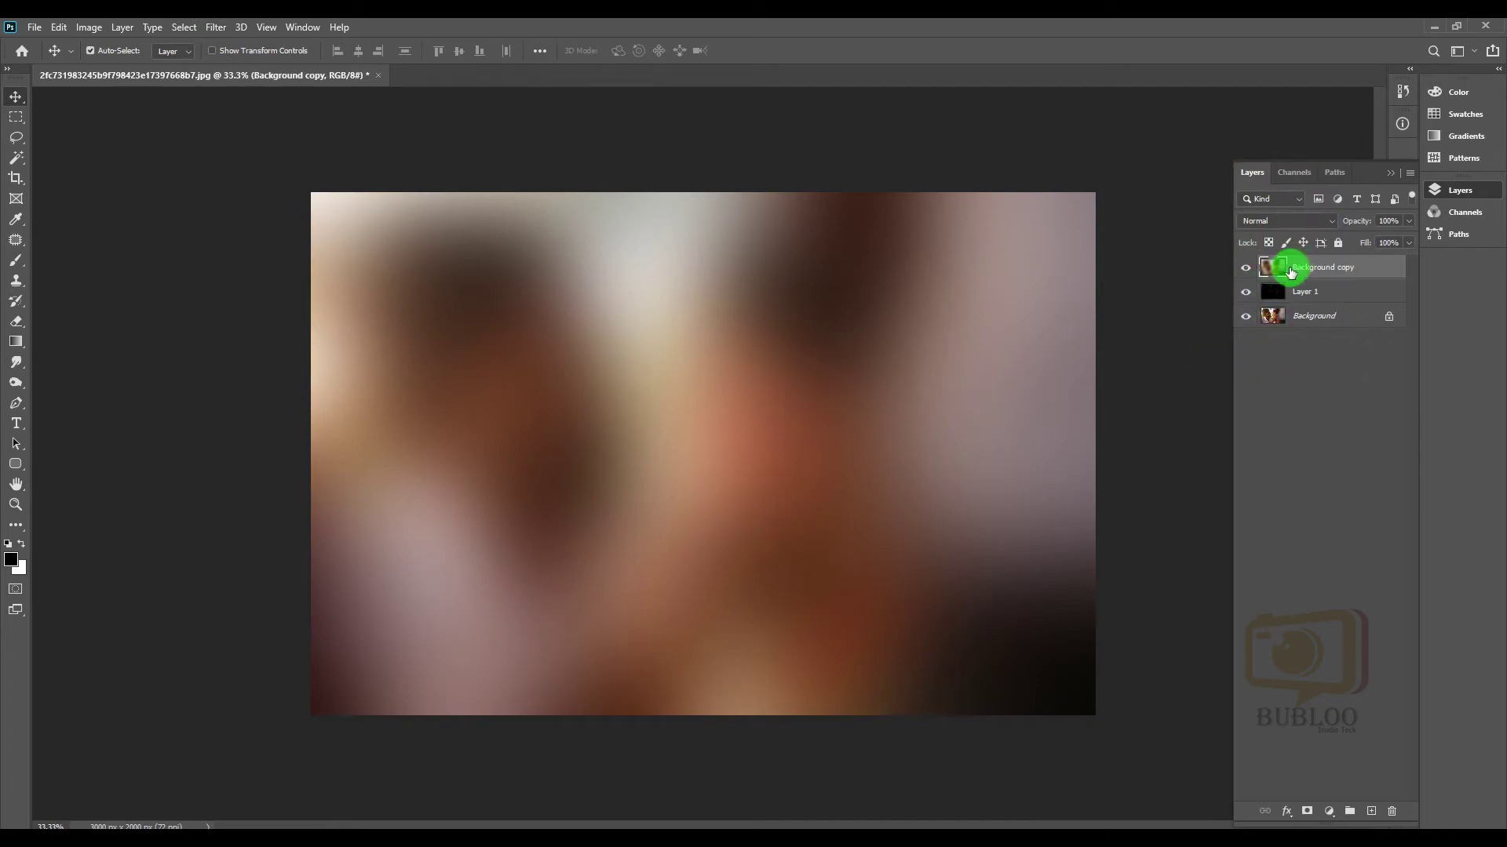
Step: Set Background copy to Color blend mode, clip it to Layer 1, and select Layer 1
left_click(1275, 220)
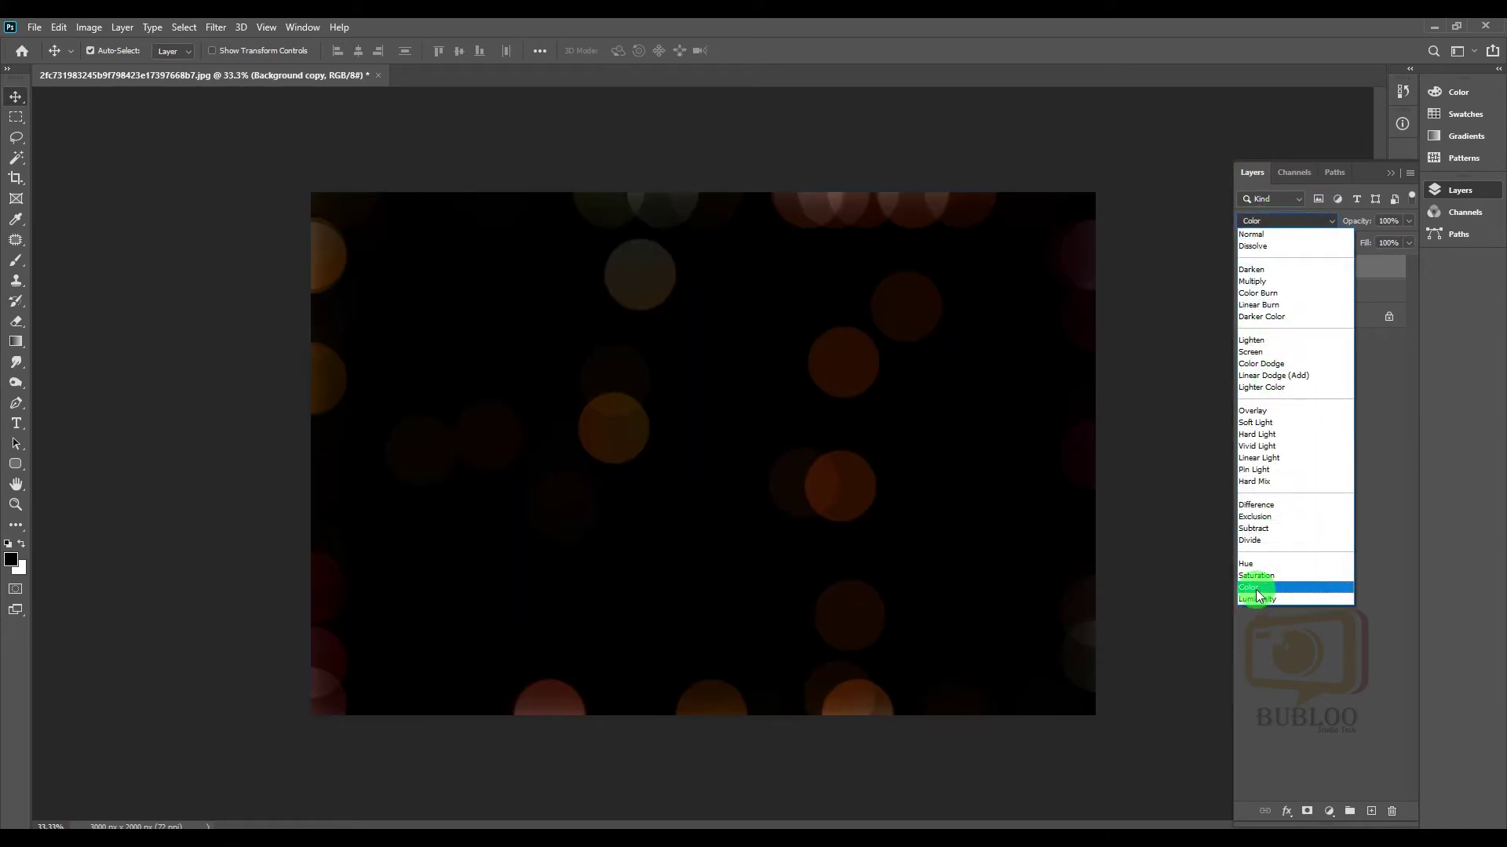
left_click(1256, 590)
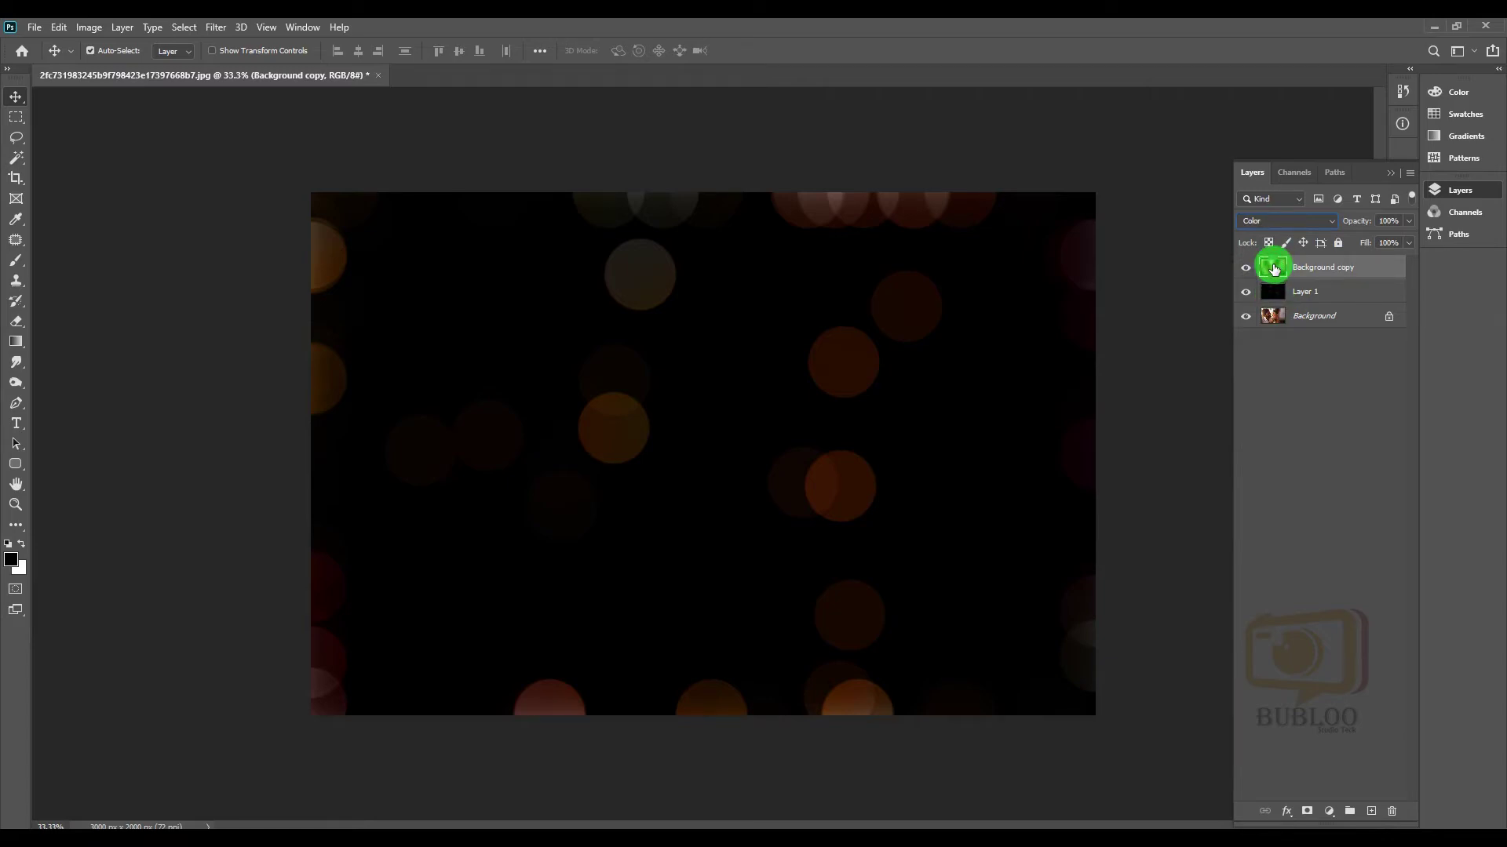
key("ctrl+alt+g")
left_click(1317, 296)
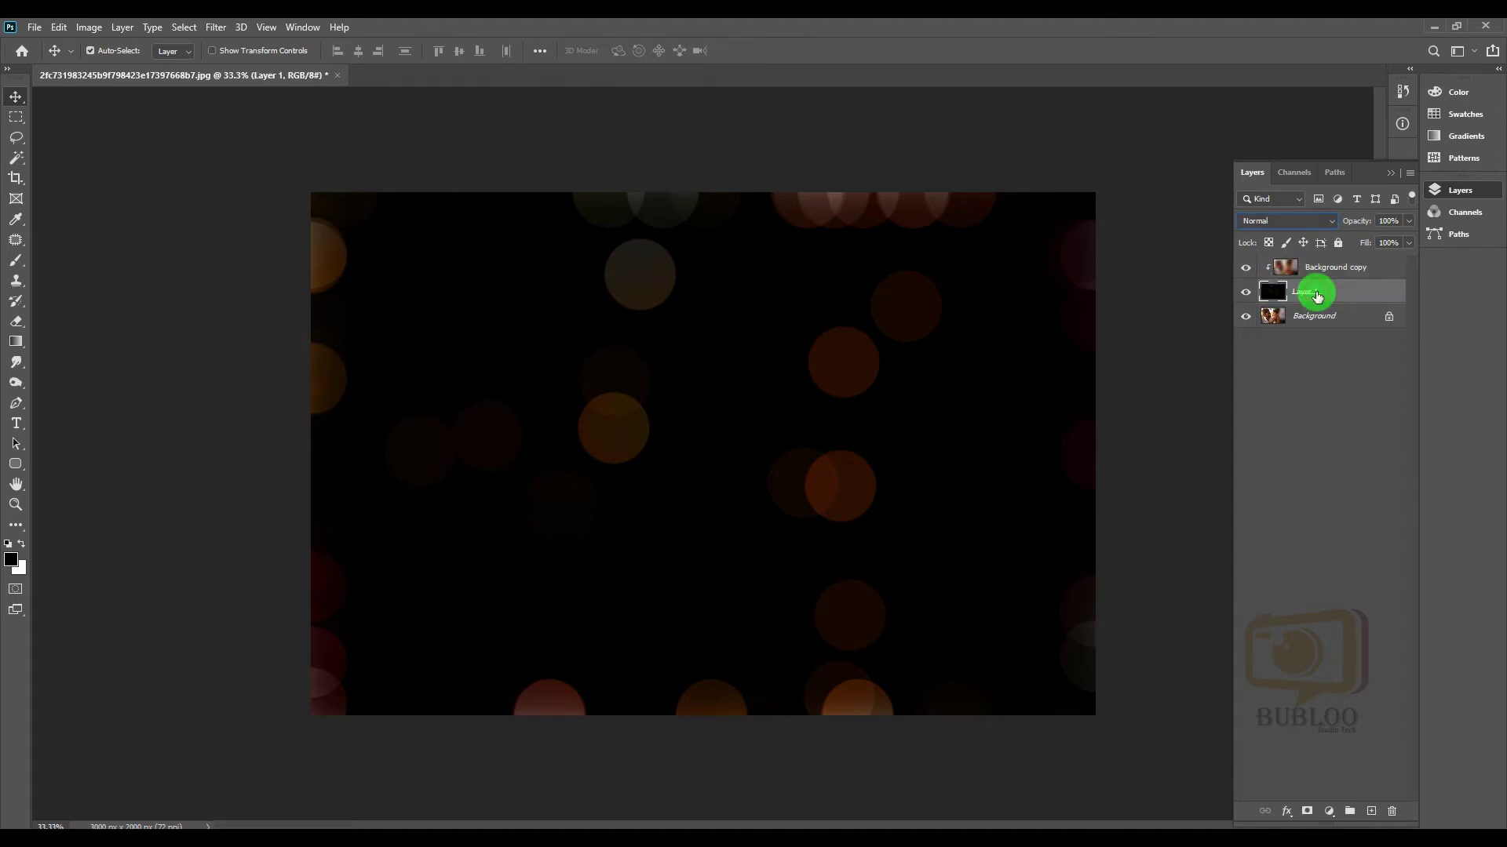
Step: Set Layer 1's blend mode to Screen, then bring up Hue/Saturation for Background copy
left_click(1270, 220)
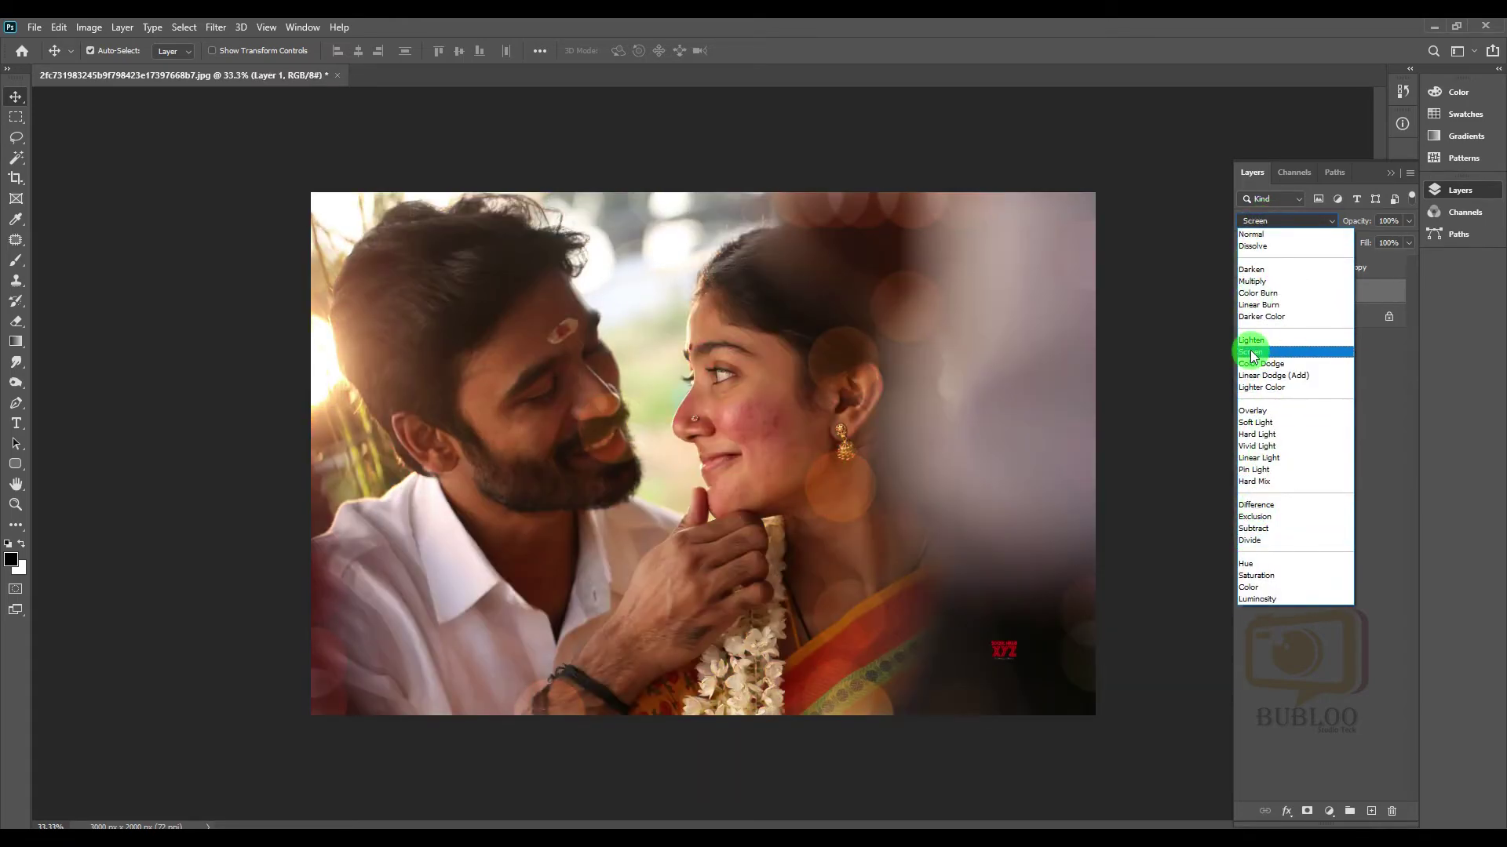
left_click(1250, 350)
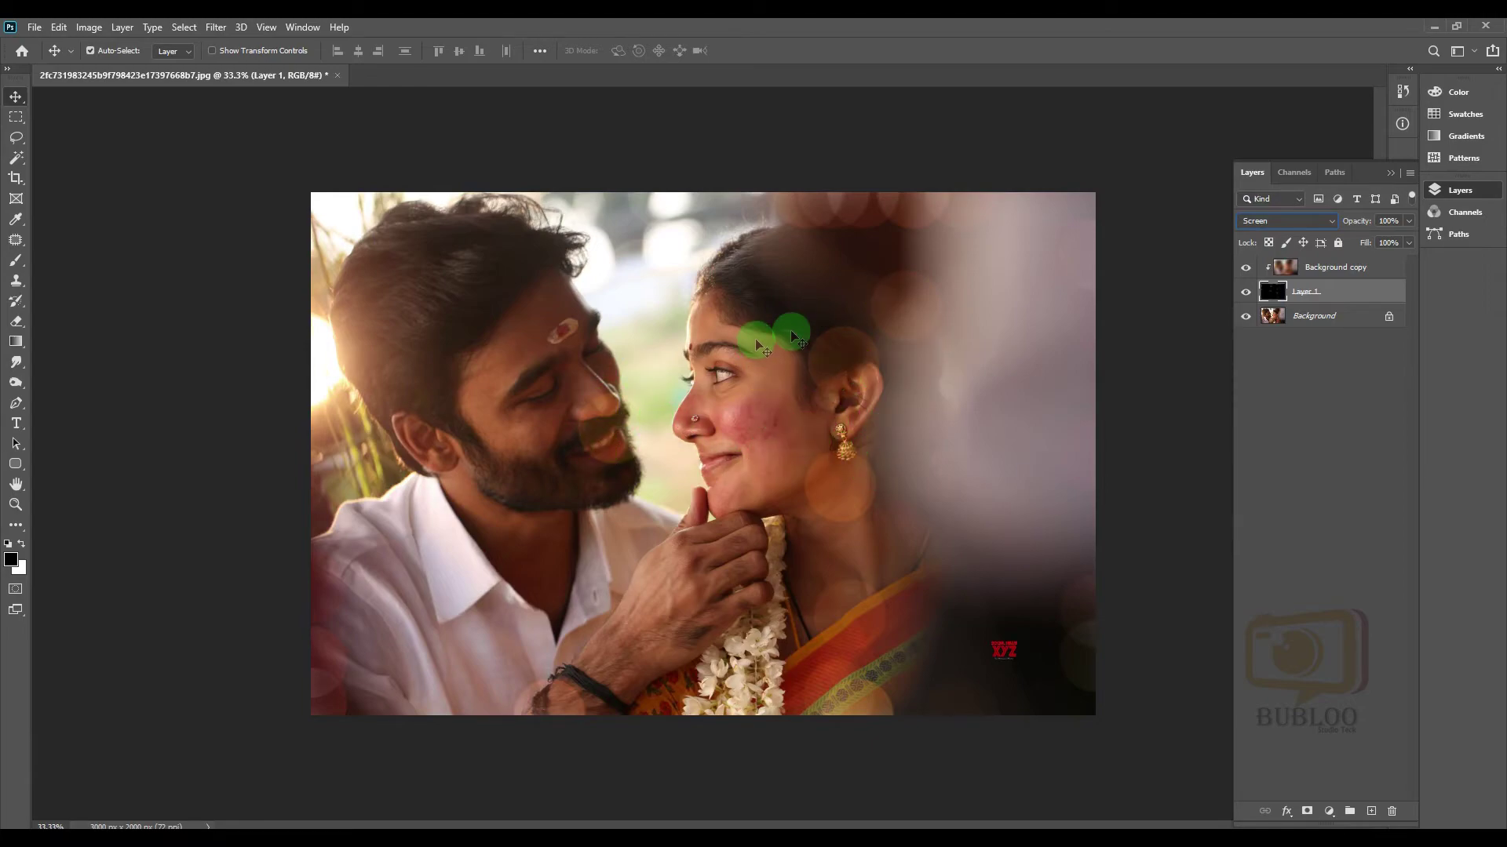
left_click(1316, 270)
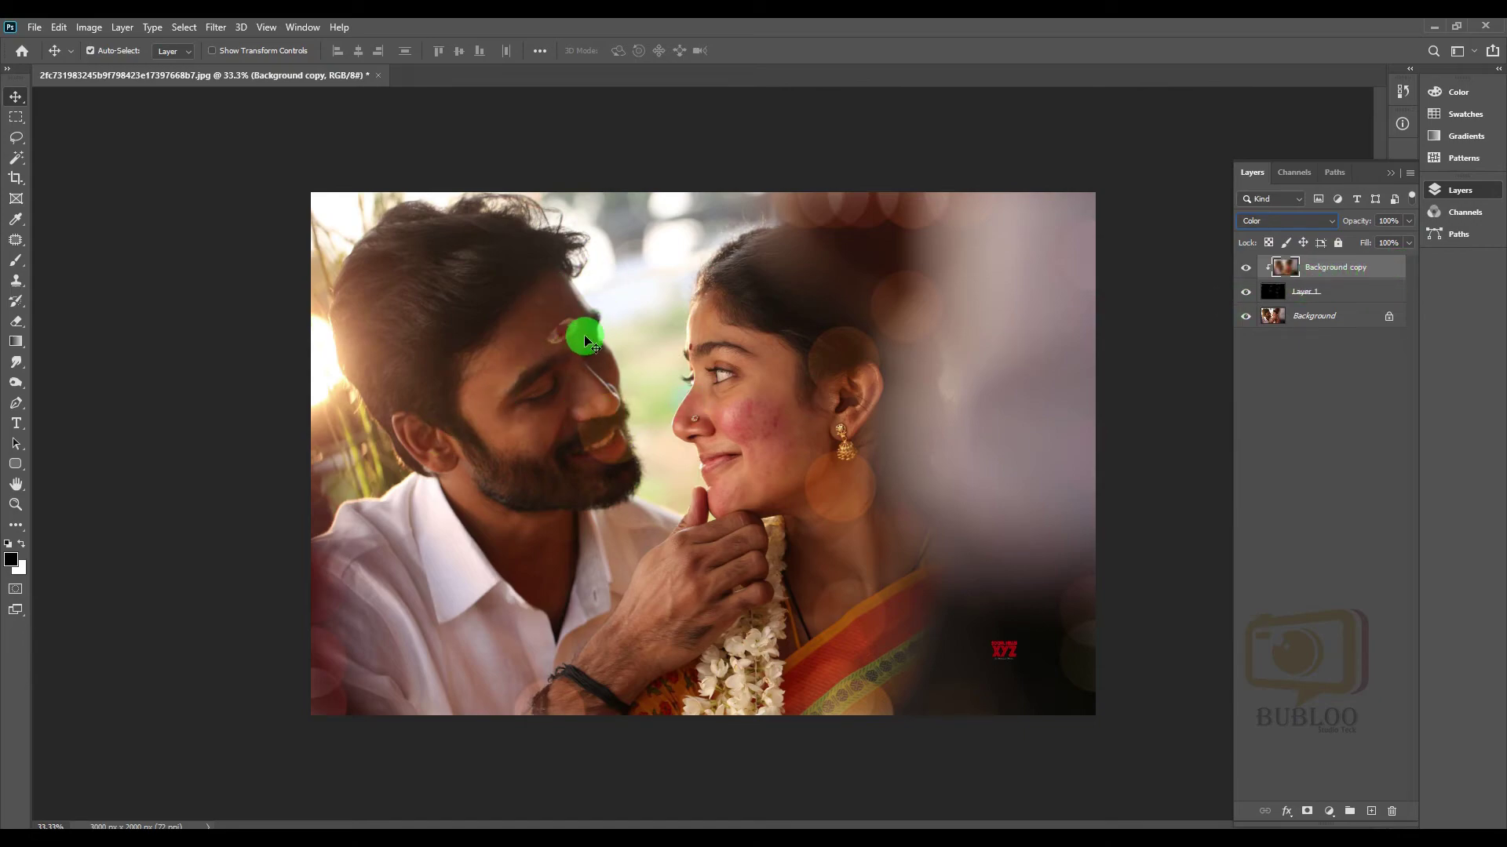
key("ctrl+u")
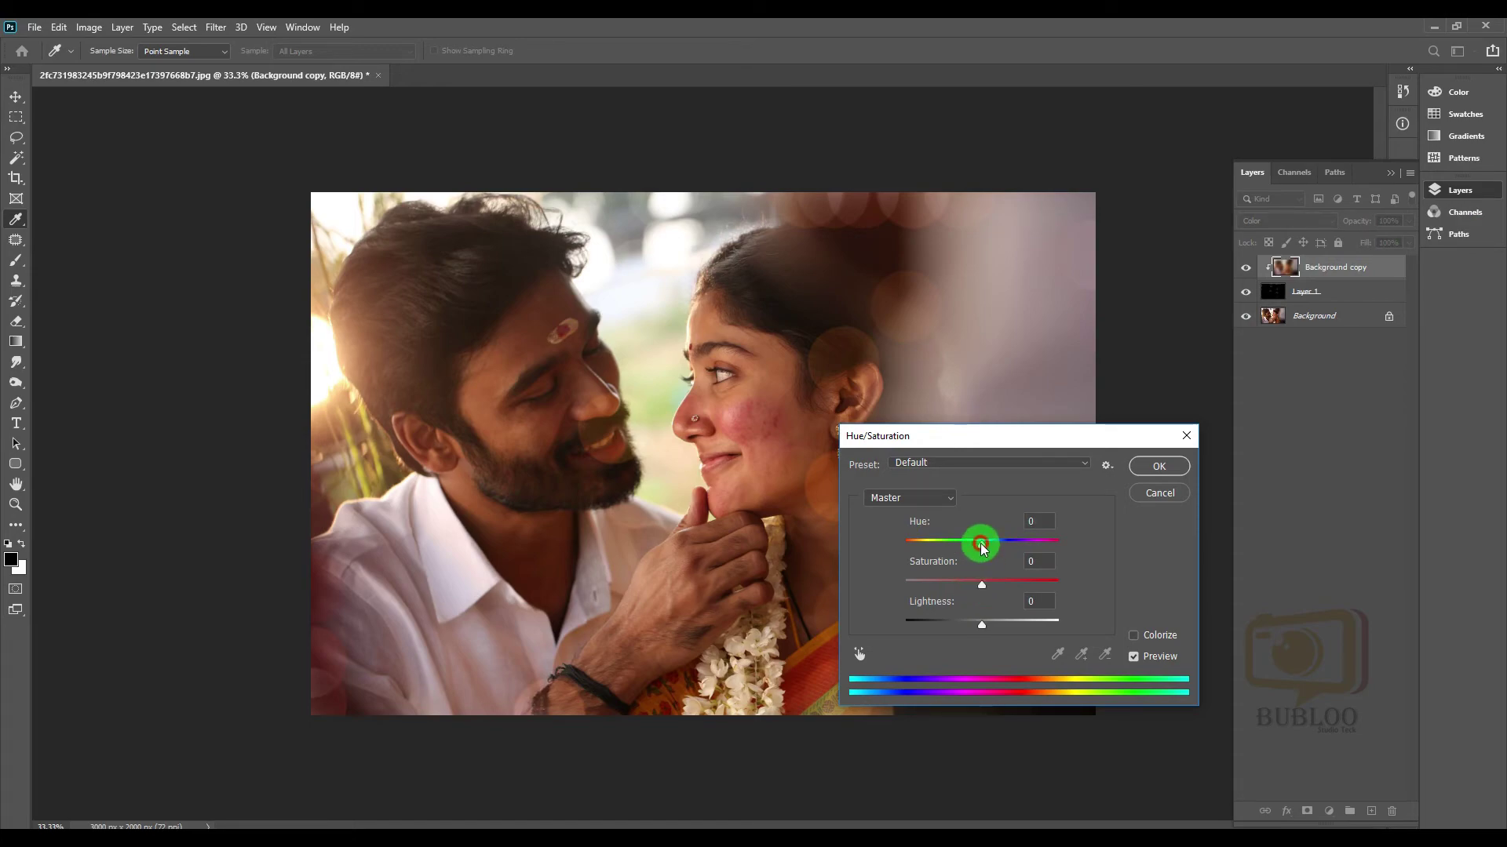
Step: Try Hue and Saturation shifts on Background copy, reset Hue to 0, and confirm unchanged
mouse_move(981, 543)
left_mouse_down()
mouse_move(945, 541)
mouse_move(1012, 543)
mouse_move(973, 542)
left_mouse_up()
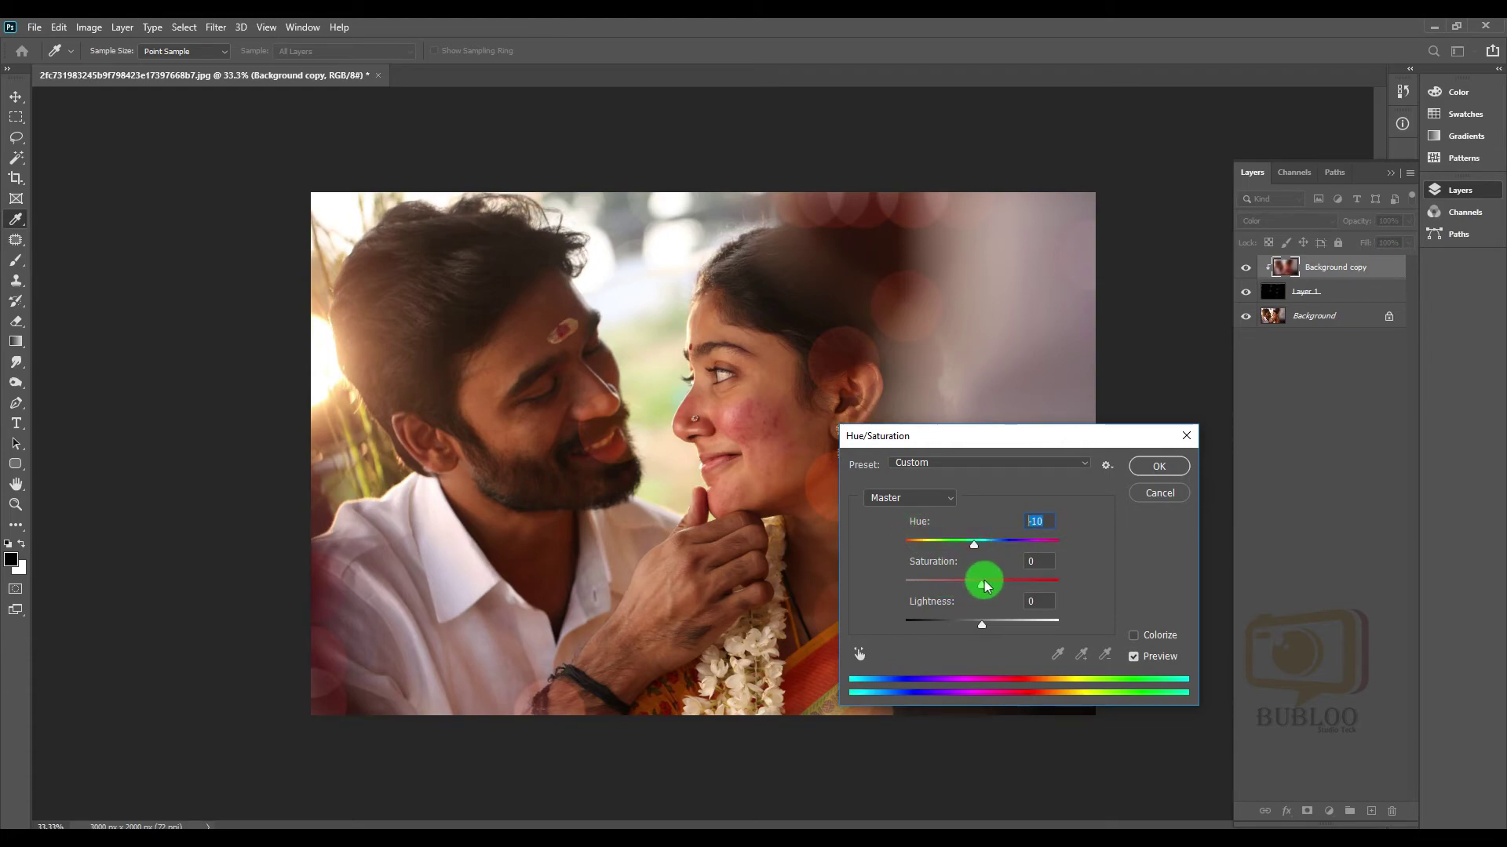
left_click_drag(991, 589, 1047, 584)
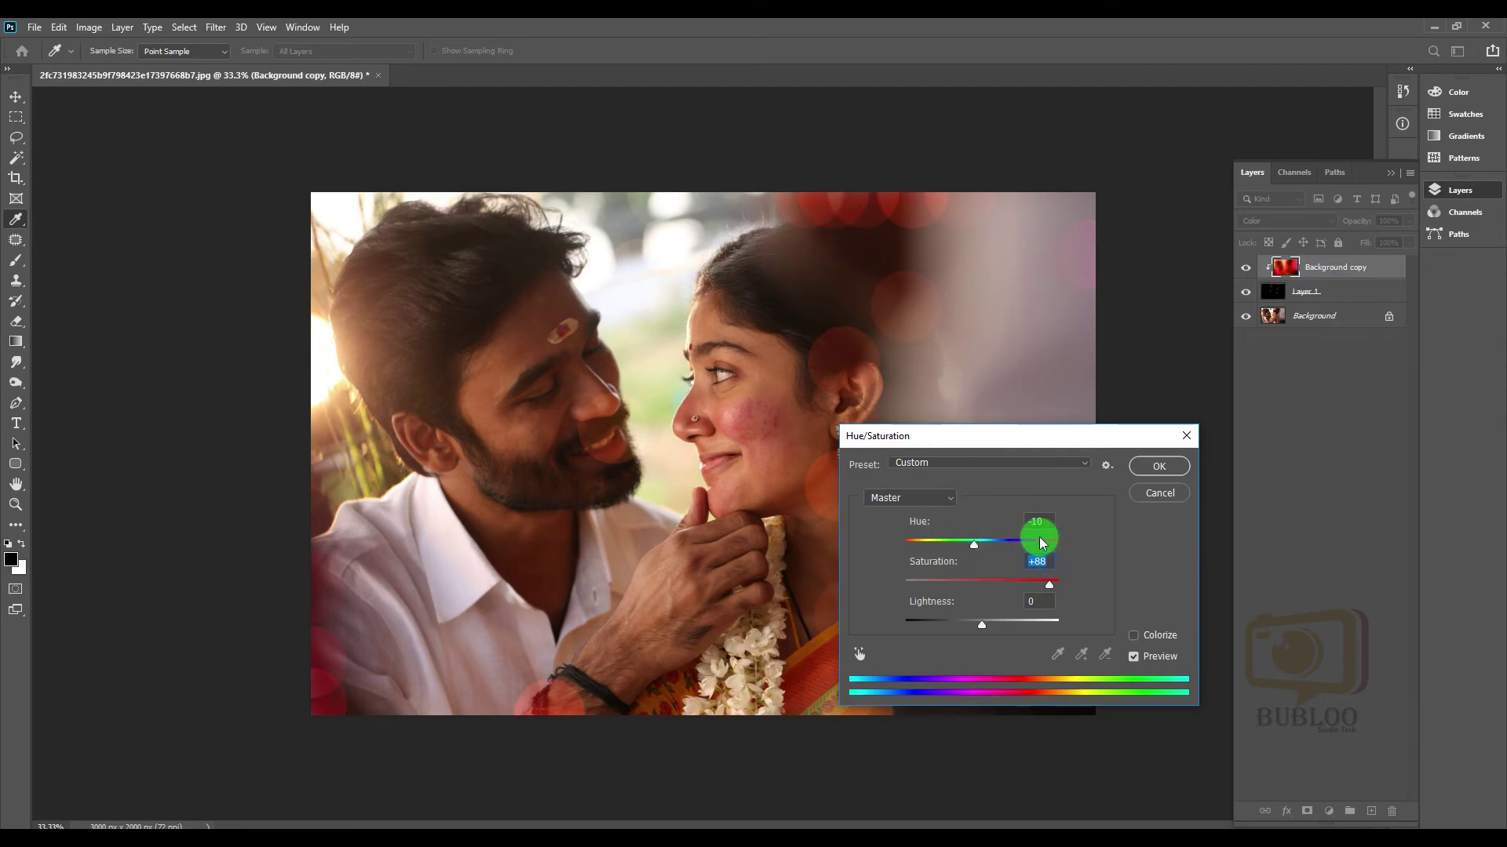
left_click(995, 526)
type("0")
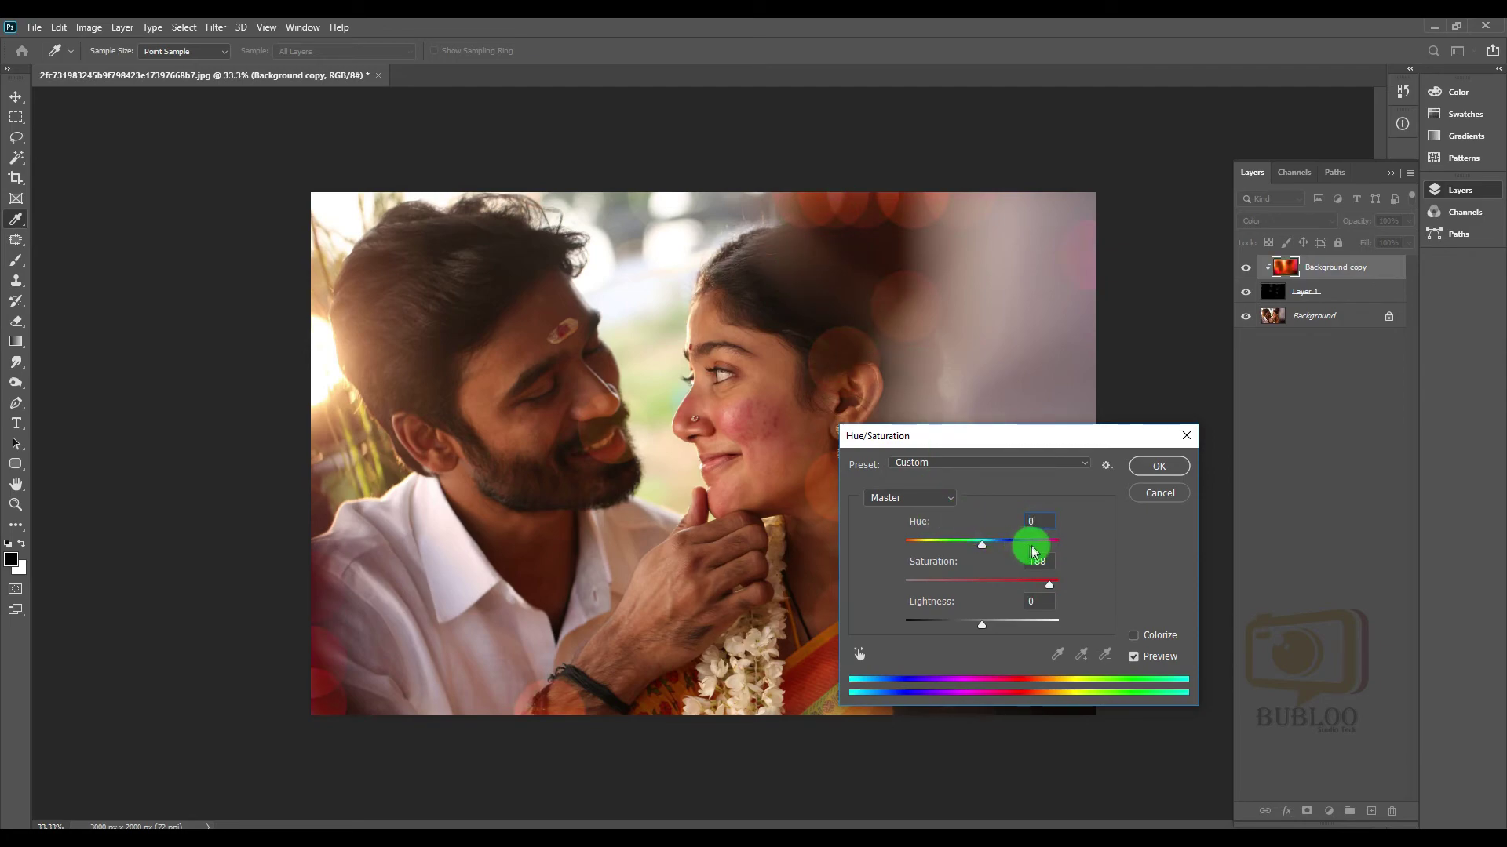
left_click(962, 566)
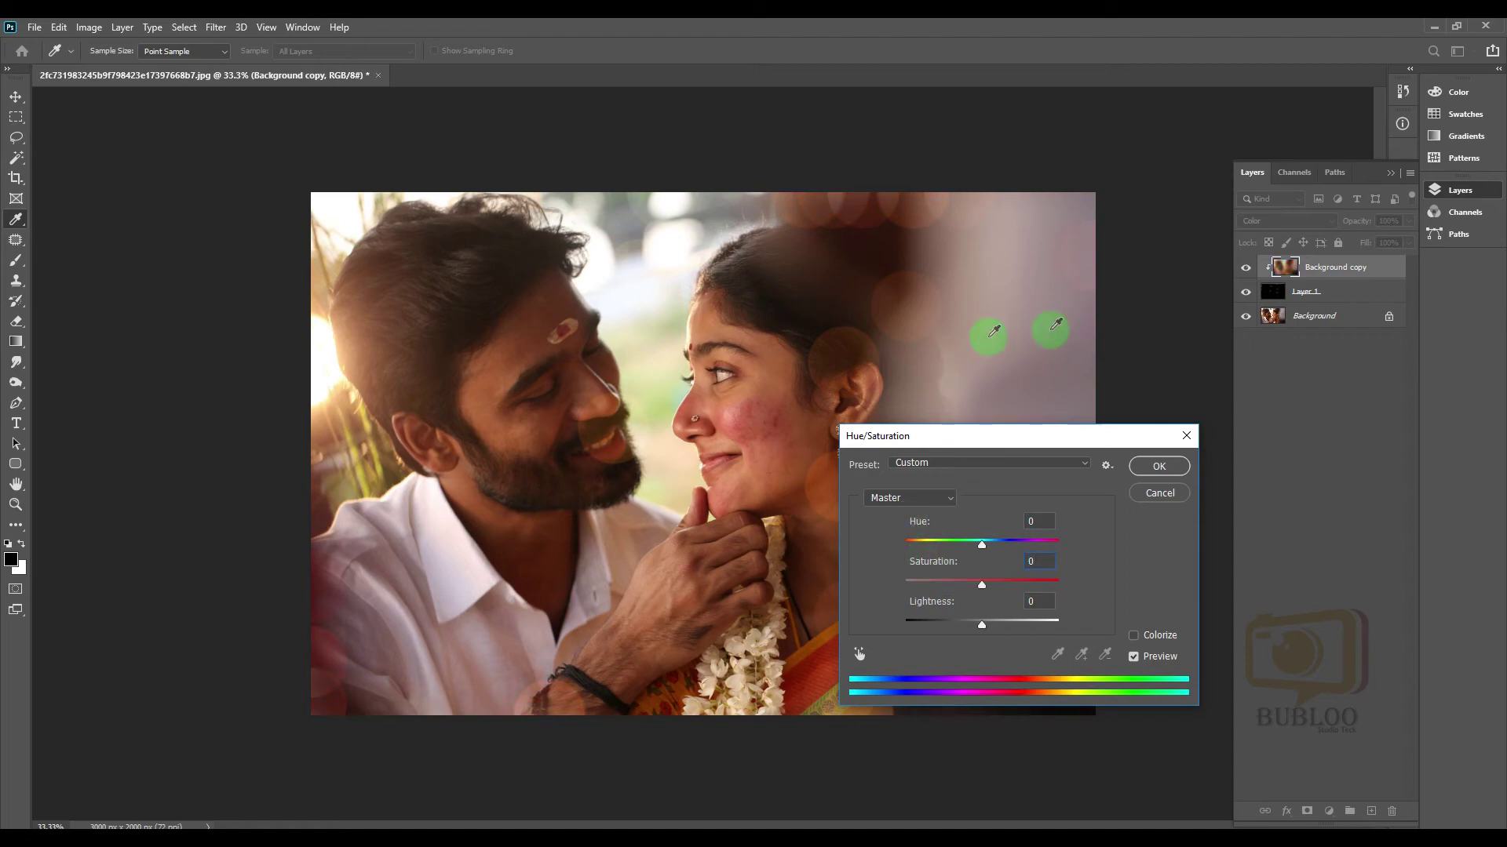
left_click(1157, 467)
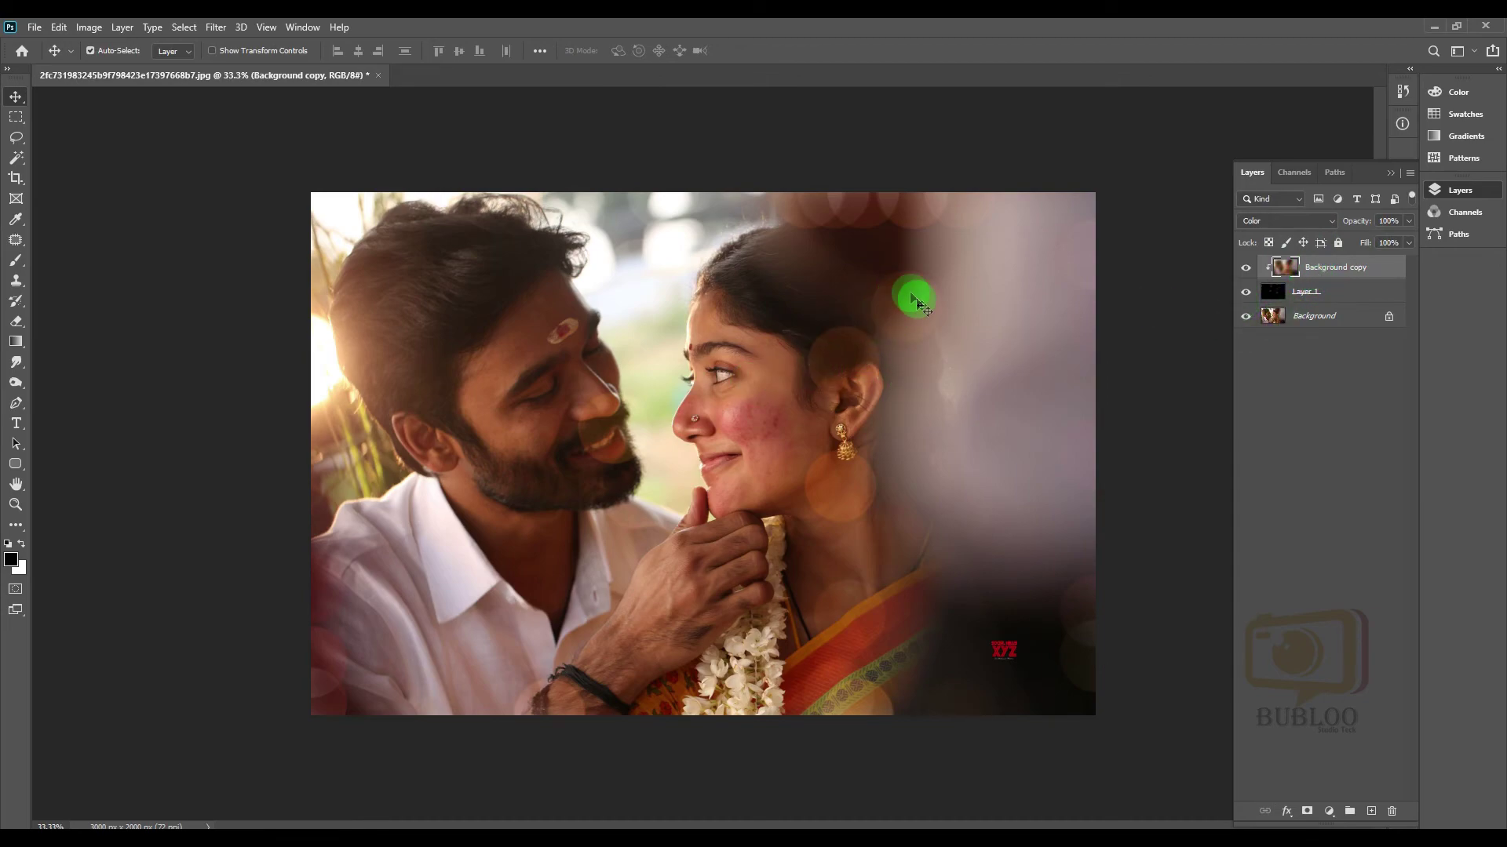
left_click(1330, 298)
Step: Brighten Layer 1 with a Levels midtone of 1.56, then ready both layers for transforming
key("ctrl+l")
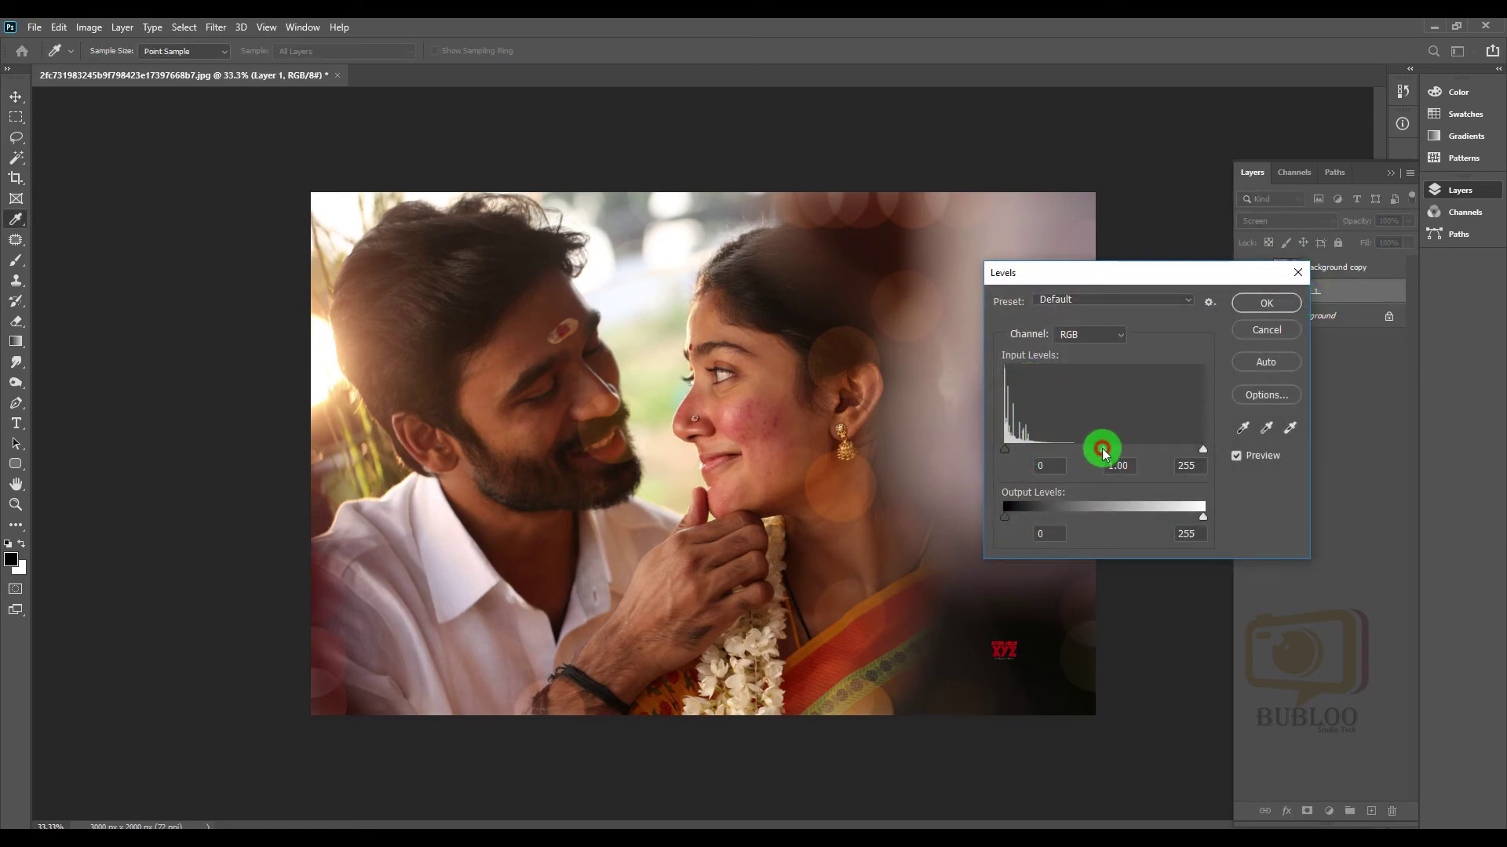
left_click_drag(1102, 451, 1074, 452)
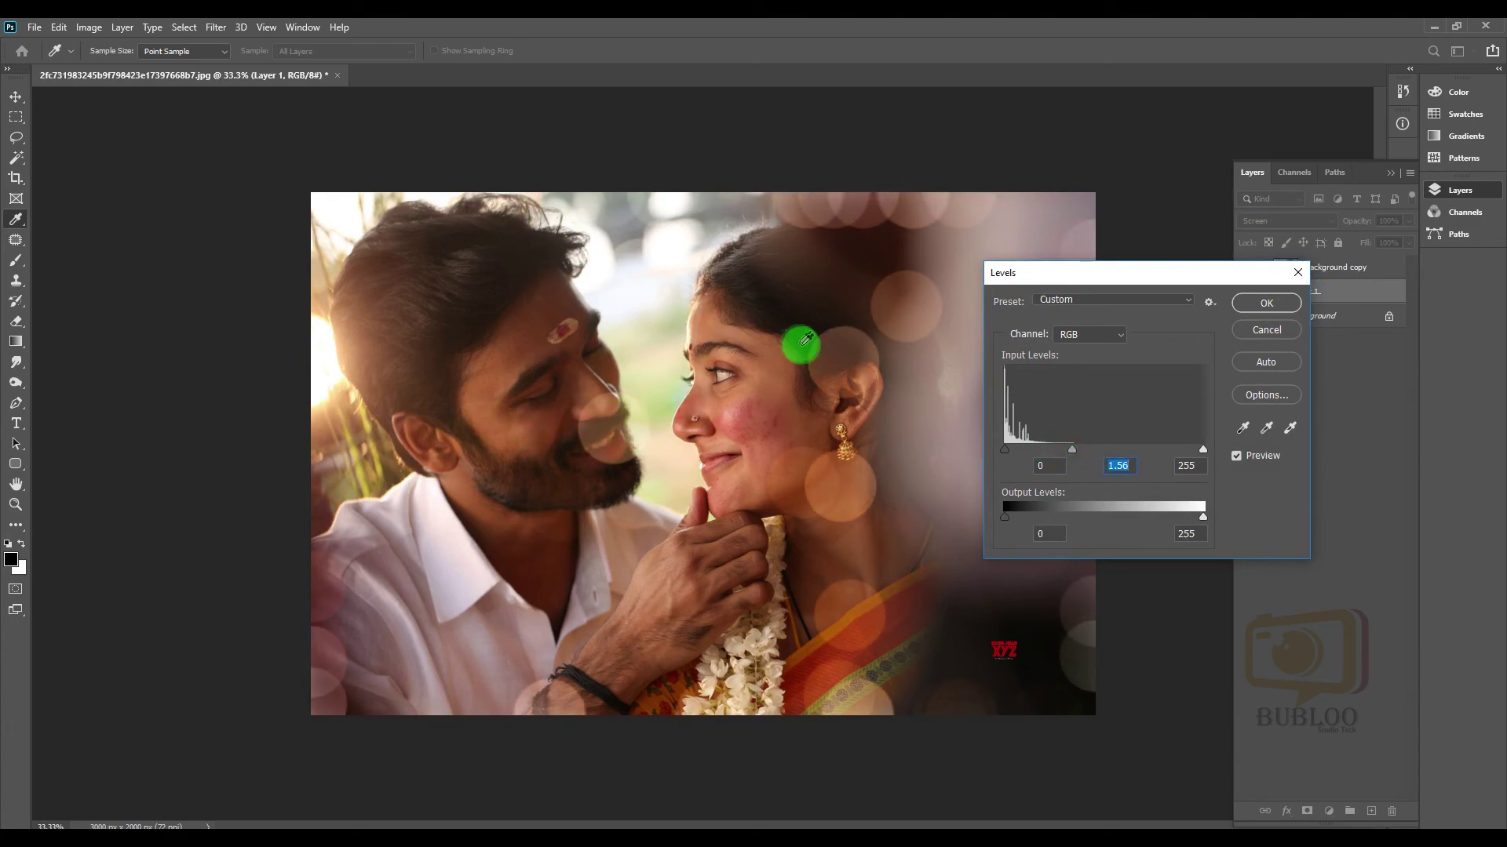
left_click(1258, 304)
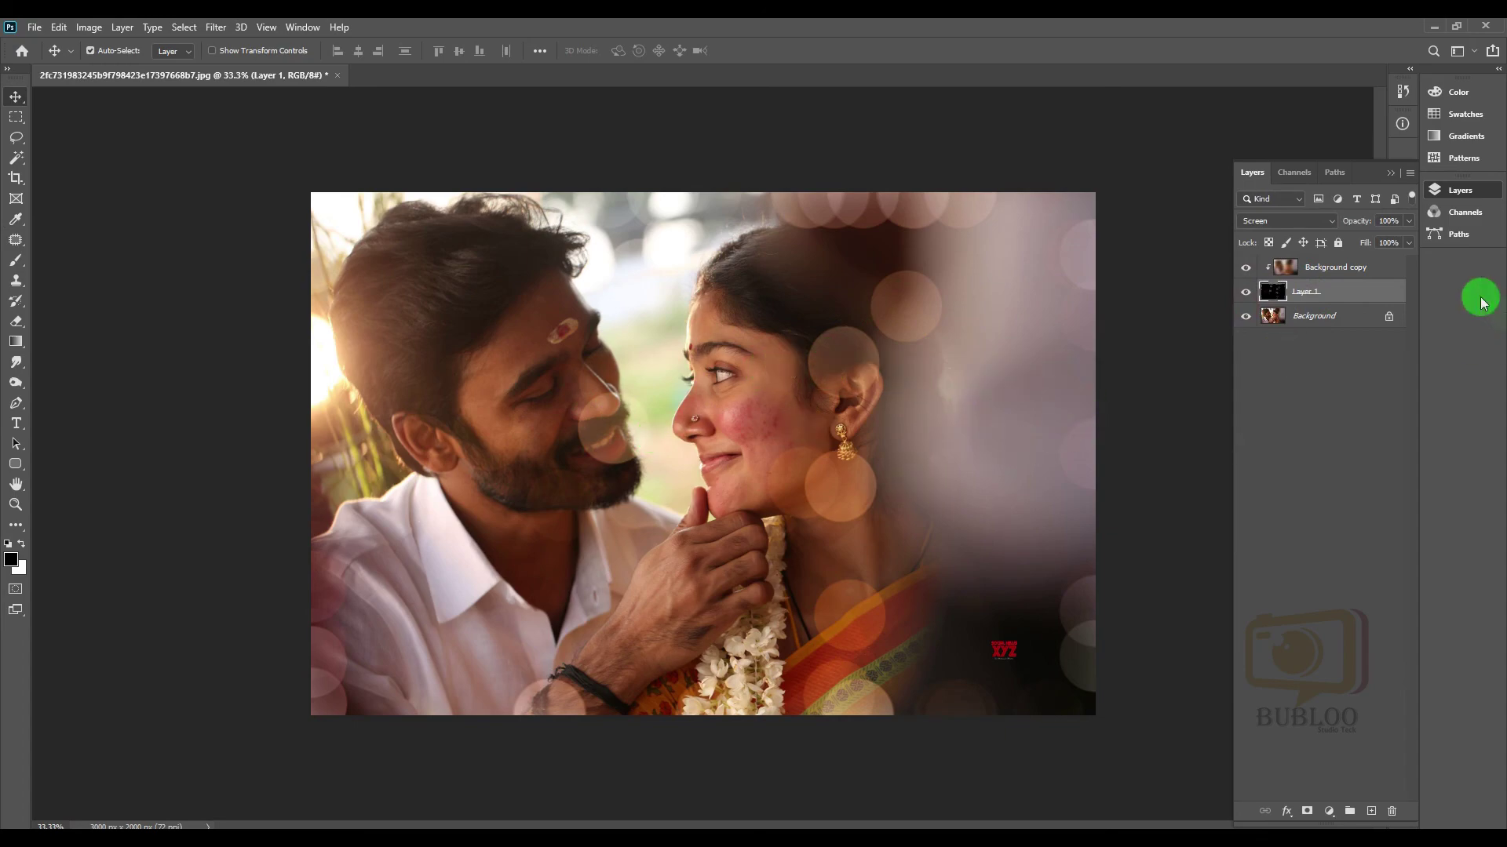
left_click(1332, 269)
key("ctrl+t")
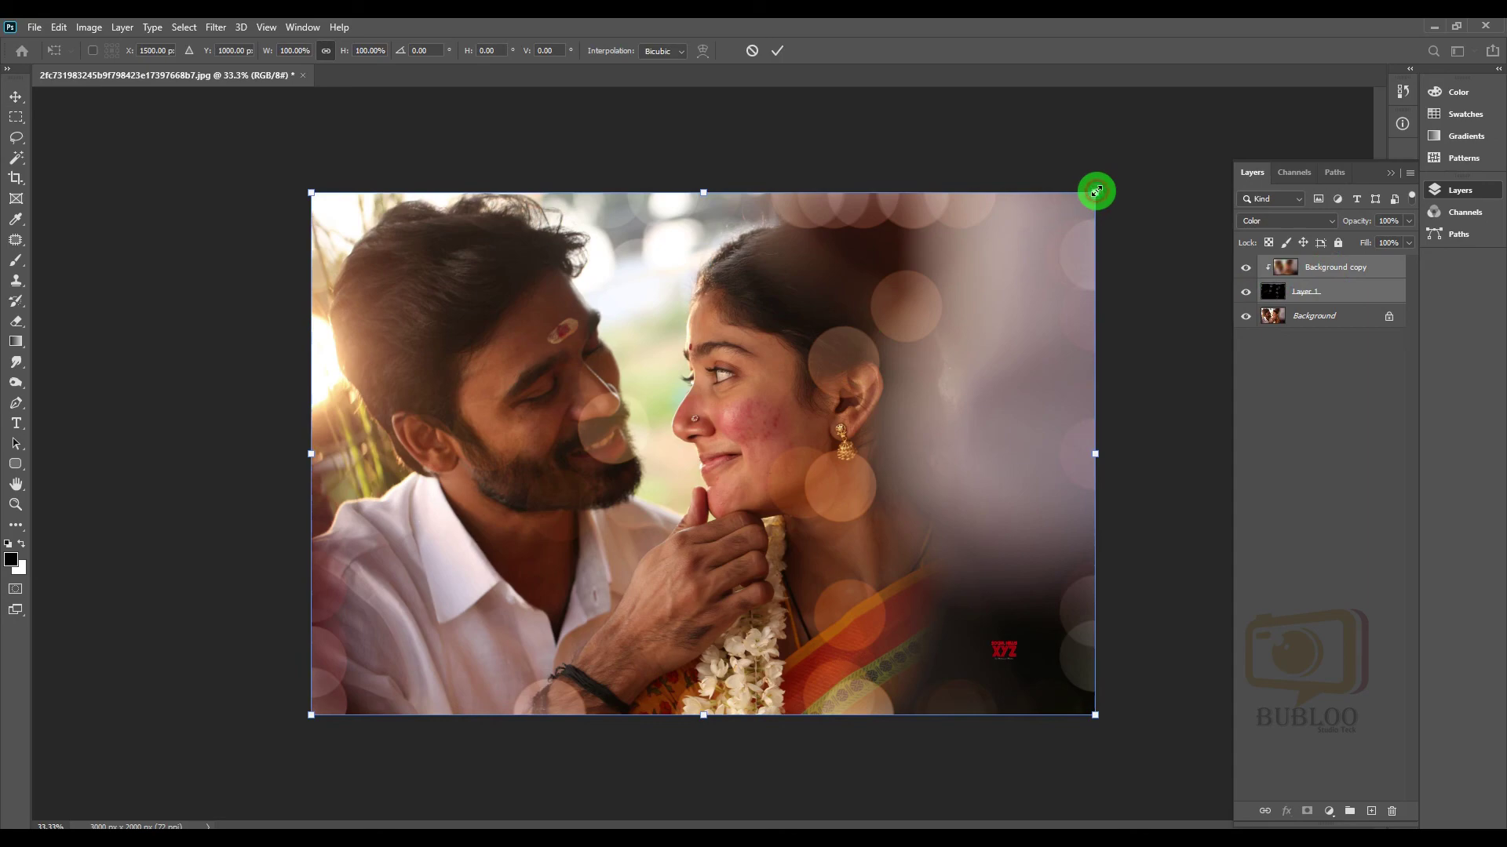
Step: Enlarge Layer 1 and Background copy to about 108.9%, nudging the circles slightly downward
left_click_drag(1096, 190, 1132, 168)
mouse_move(756, 291)
left_mouse_down()
mouse_move(756, 336)
mouse_move(746, 320)
mouse_move(761, 306)
left_mouse_up()
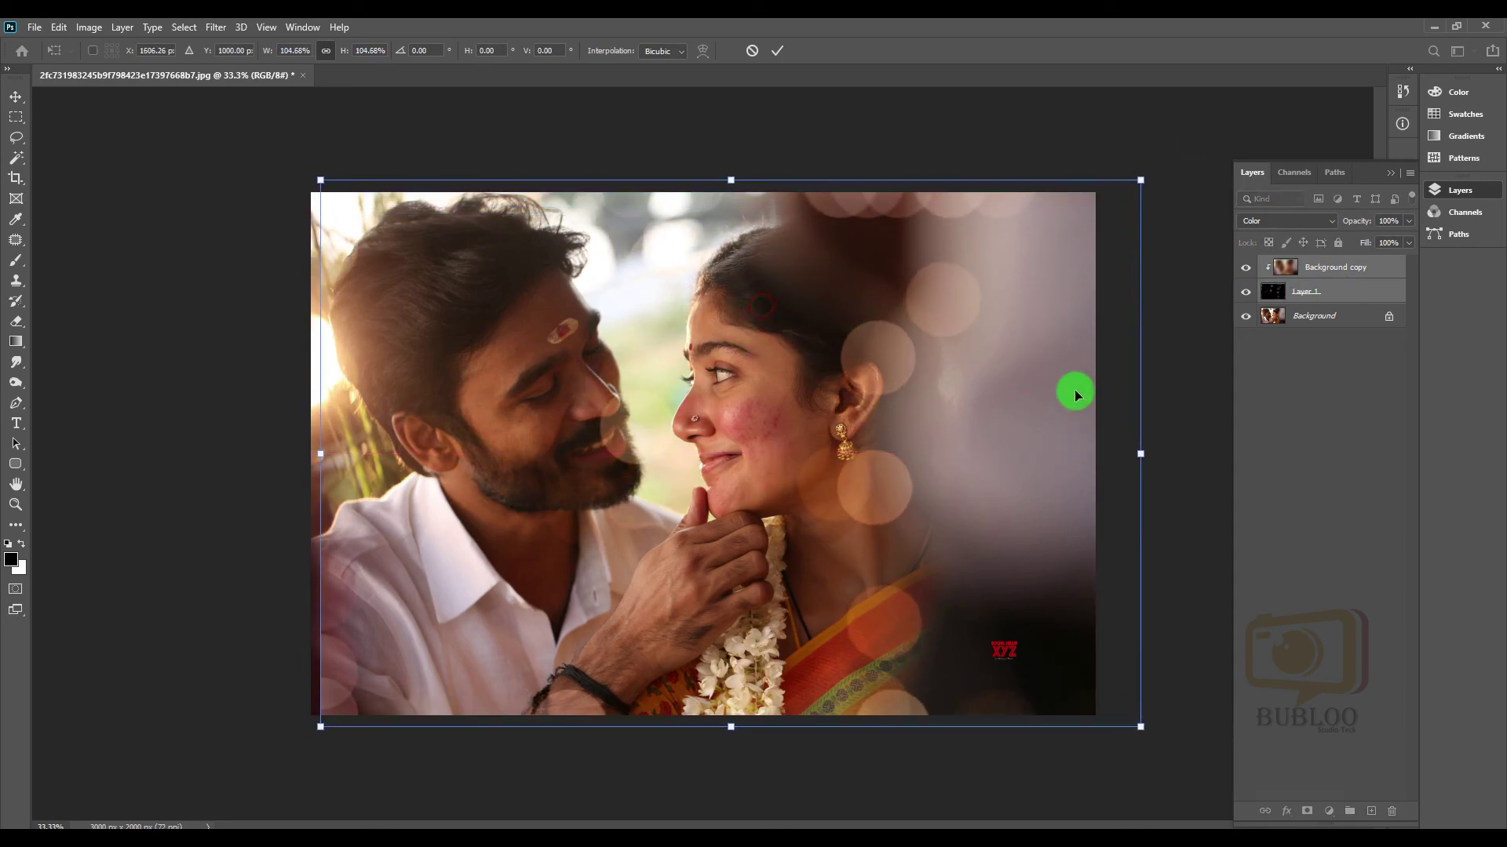
left_click_drag(318, 453, 287, 457)
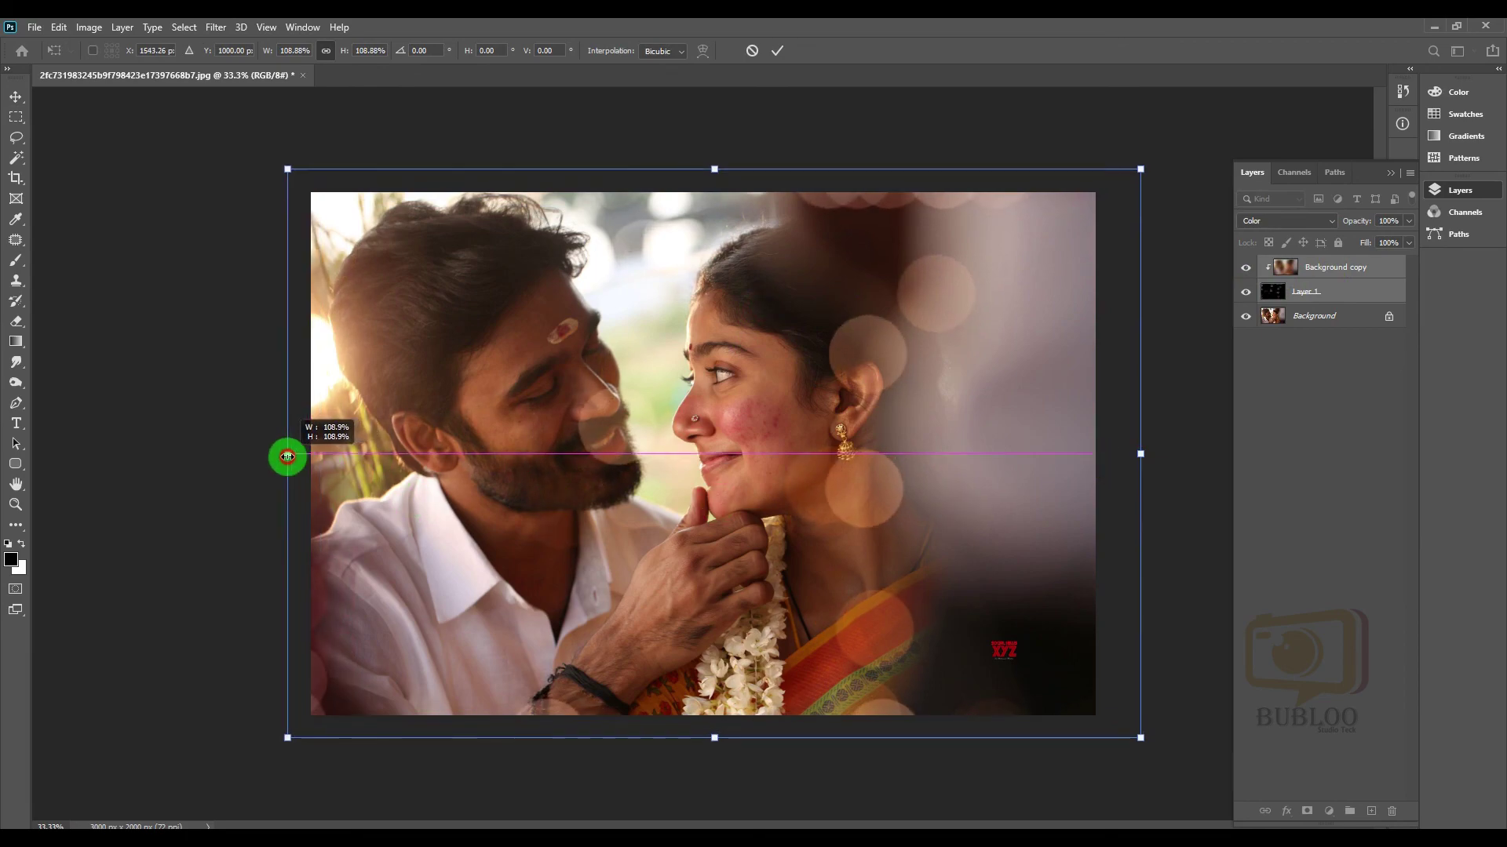